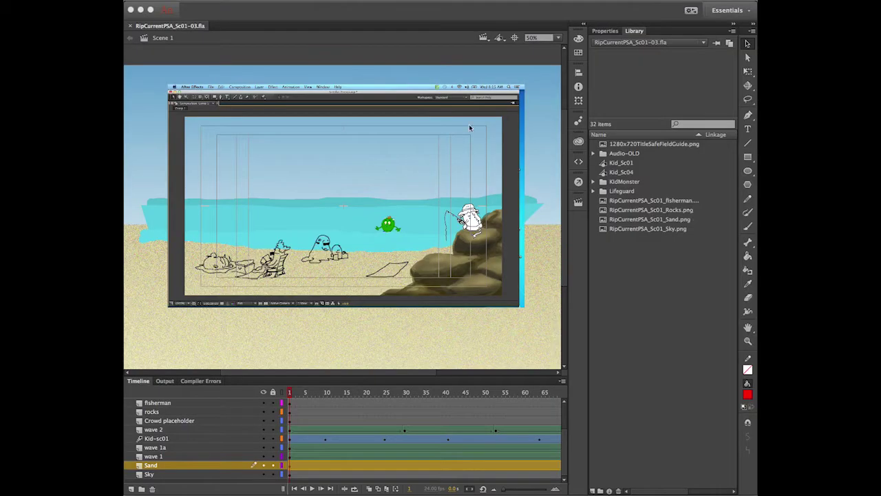
Look at the contents of Scene 3, then return to Scene 1.
{"action": "left_click", "coordinate": [289, 392]}
{"action": "mouse_move", "coordinate": [290, 392]}
{"action": "left_mouse_down"}
{"action": "mouse_move", "coordinate": [533, 418]}
{"action": "mouse_move", "coordinate": [409, 417]}
{"action": "mouse_move", "coordinate": [544, 407]}
{"action": "mouse_move", "coordinate": [369, 401]}
{"action": "mouse_move", "coordinate": [565, 394]}
{"action": "mouse_move", "coordinate": [280, 392]}
{"action": "left_mouse_up"}
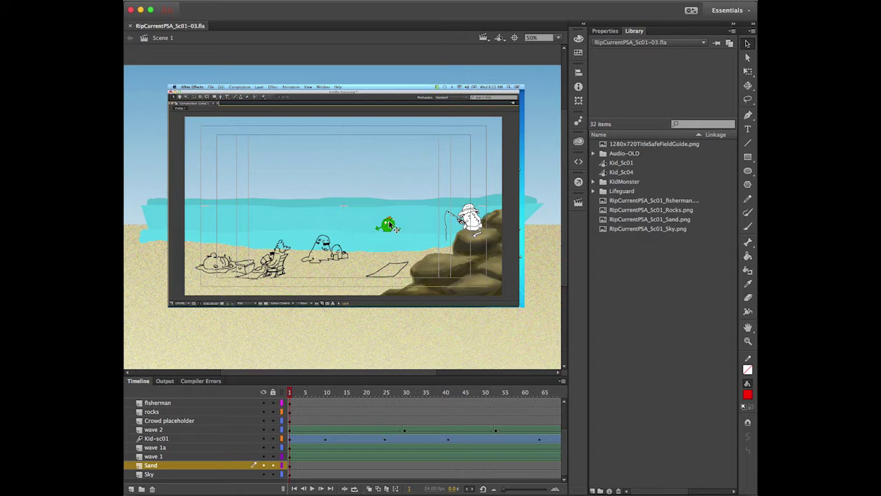
{"action": "left_click", "coordinate": [483, 37]}
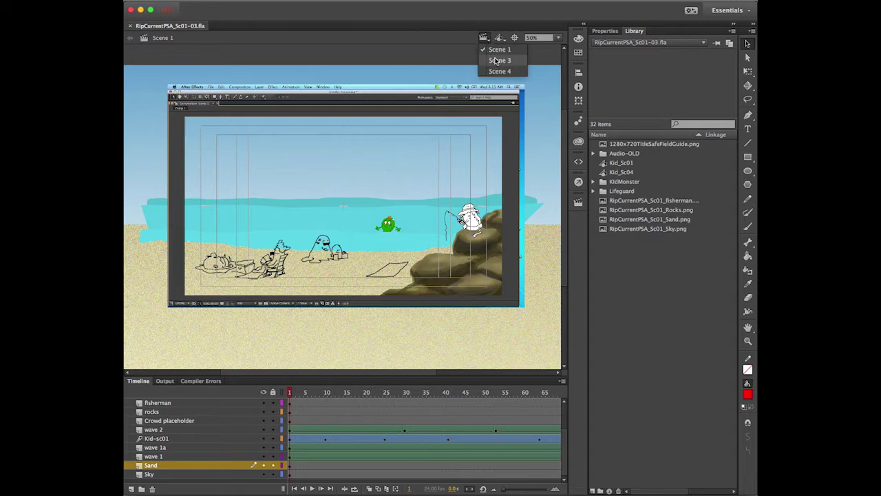
{"action": "left_click", "coordinate": [496, 61]}
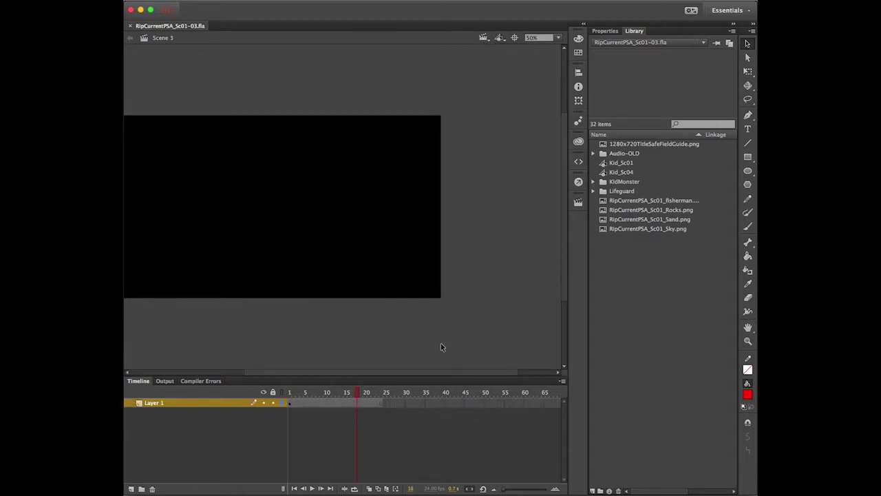
{"action": "left_click_drag", "start_coordinate": [324, 199], "coordinate": [386, 205]}
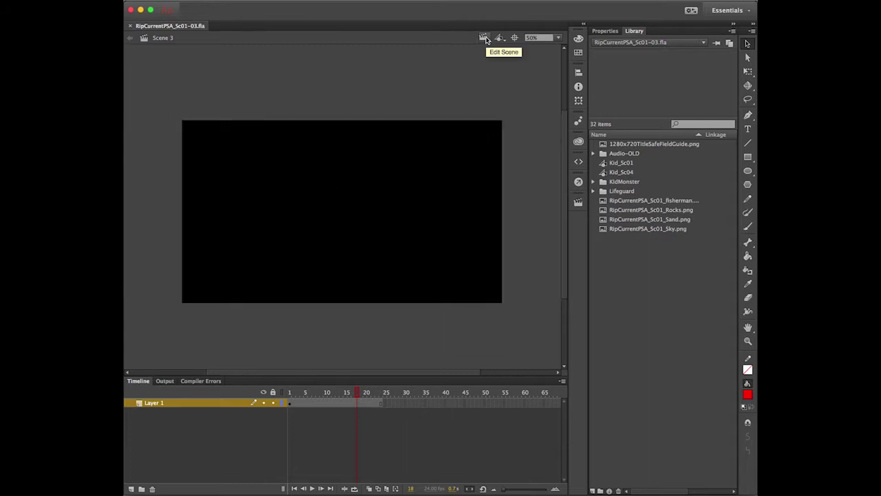
{"action": "left_click", "coordinate": [485, 39]}
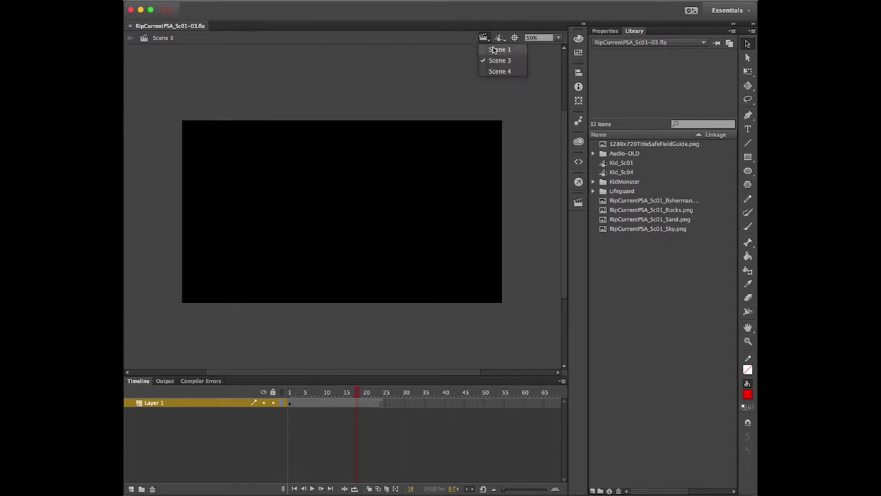
{"action": "left_click", "coordinate": [497, 50]}
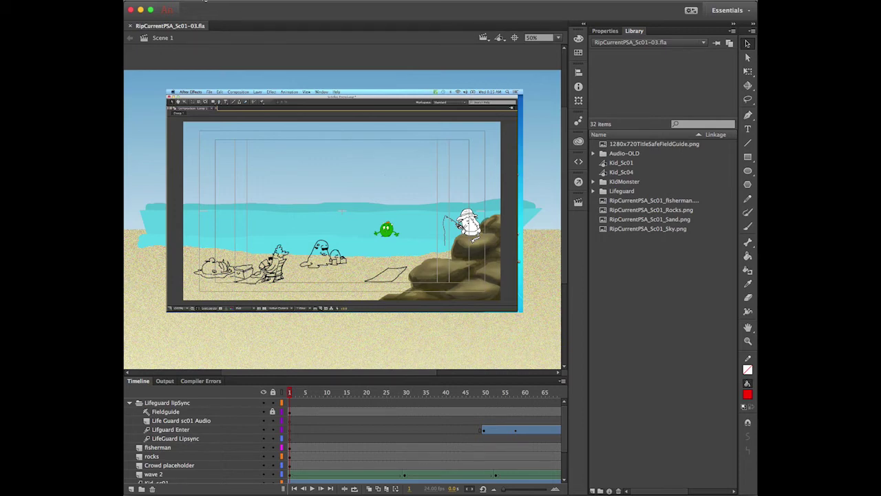
Save a copy of the document as RipCurrentPSA_Sc01_allElements.fla, replacing the existing file of that name.
{"action": "left_click", "coordinate": [204, 1]}
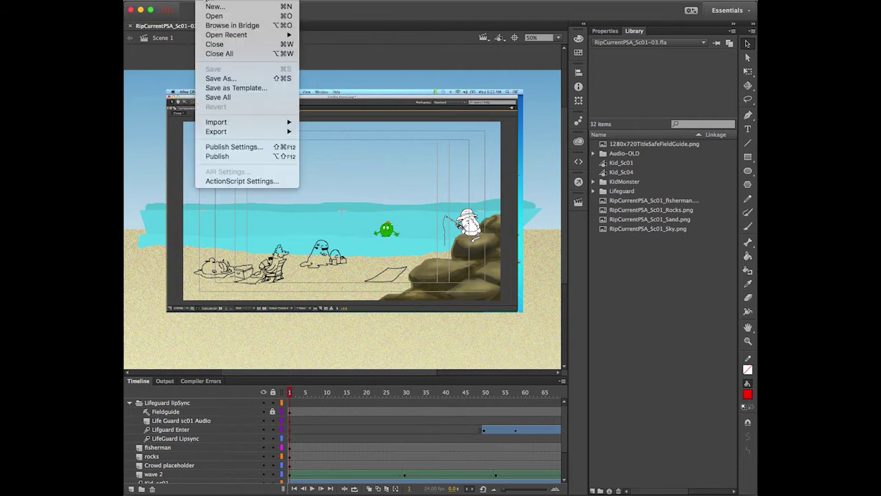
{"action": "left_click", "coordinate": [215, 79]}
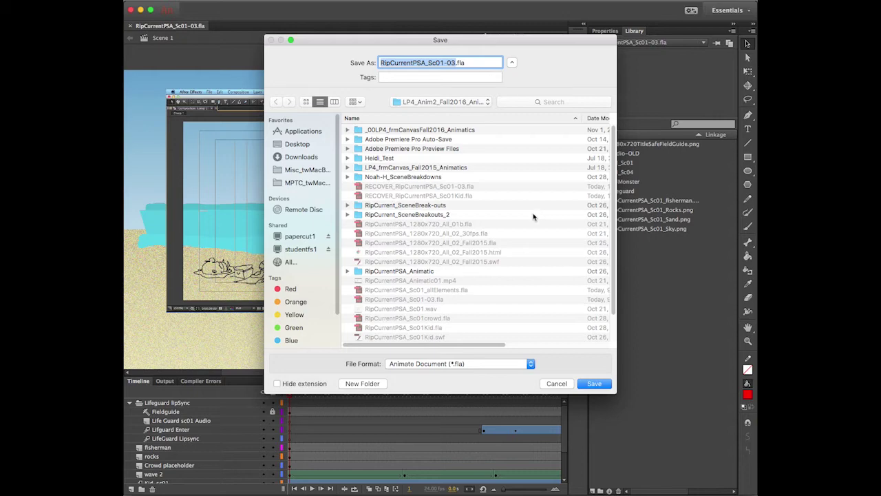
{"action": "left_click", "coordinate": [387, 290]}
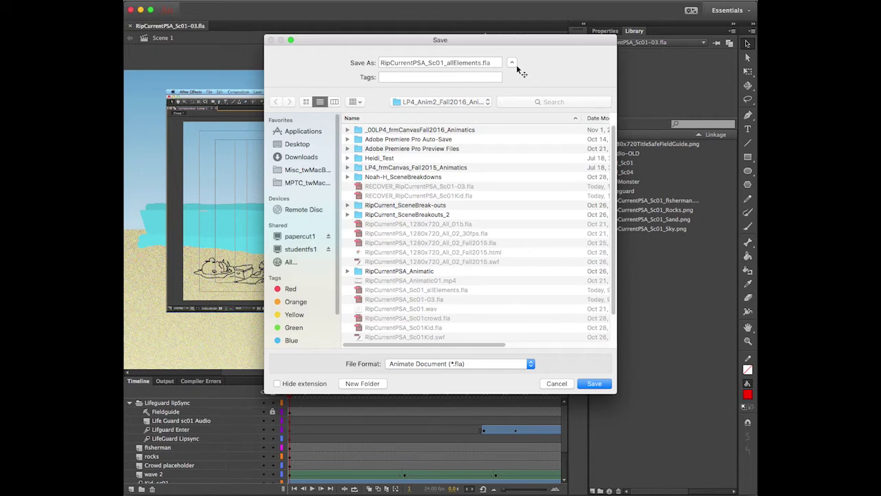
{"action": "left_click", "coordinate": [596, 384]}
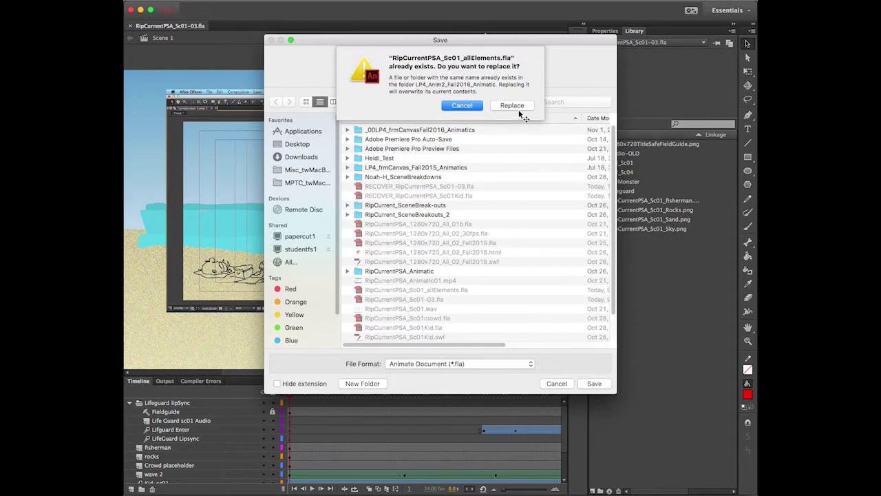
{"action": "key", "text": "Return"}
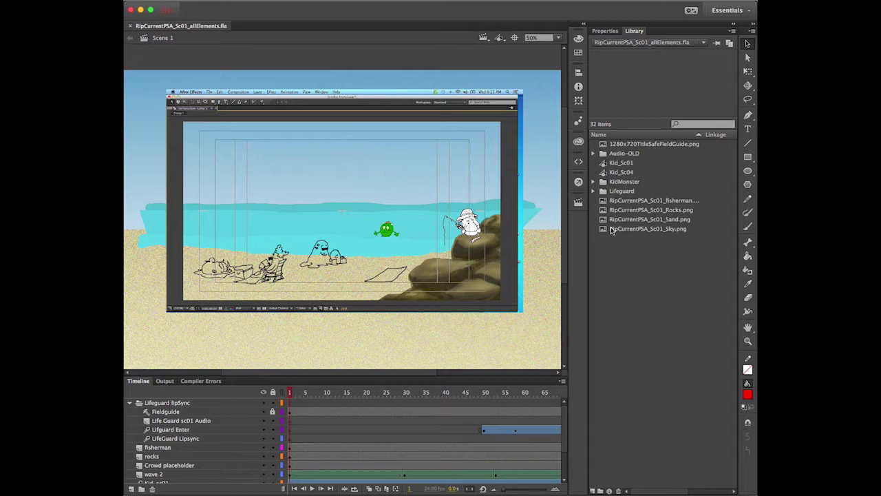
Delete Scene 3 and Scene 4 from the document, keeping only Scene 1.
{"action": "left_click", "coordinate": [579, 202]}
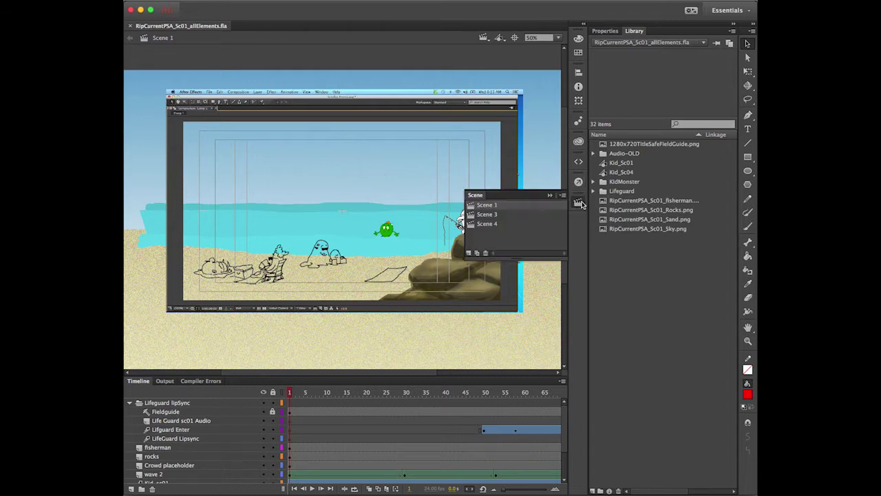
{"action": "left_click", "coordinate": [487, 214]}
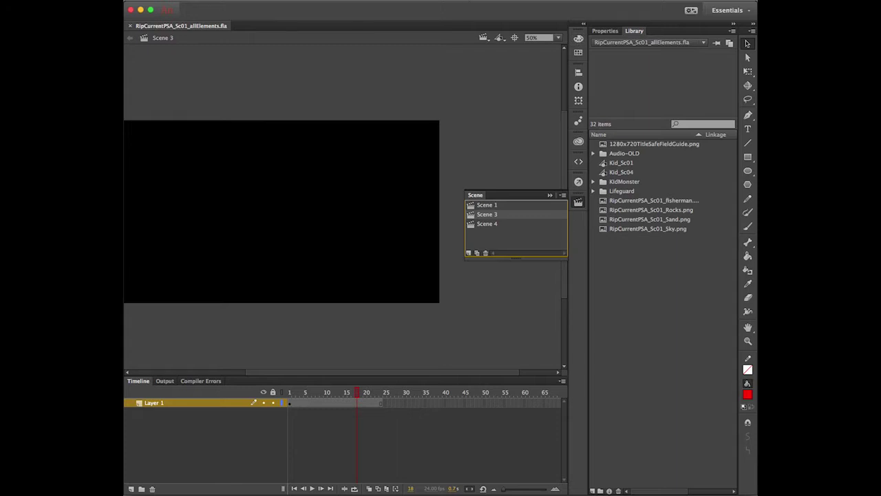
{"action": "left_click", "coordinate": [468, 0]}
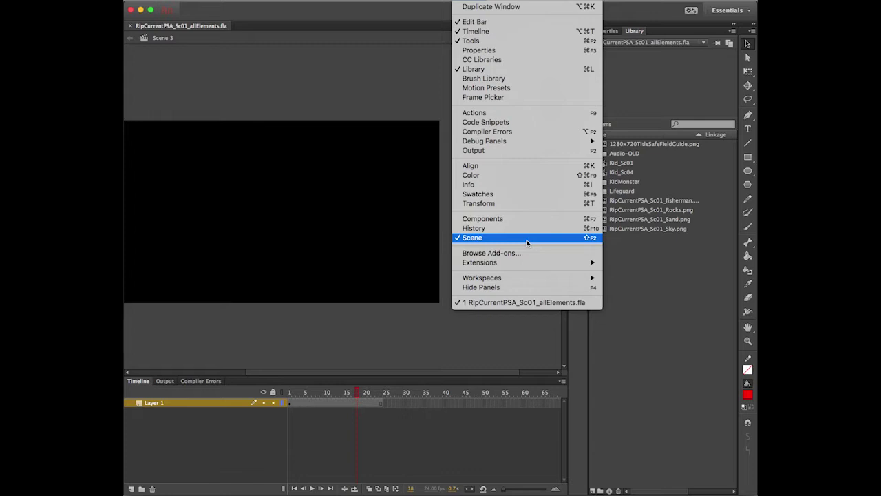
{"action": "left_click", "coordinate": [590, 237]}
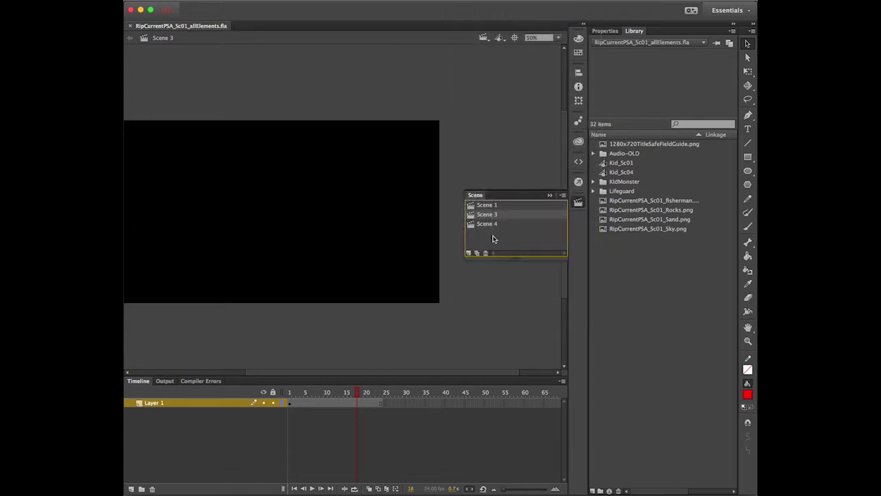
{"action": "left_click", "coordinate": [485, 253]}
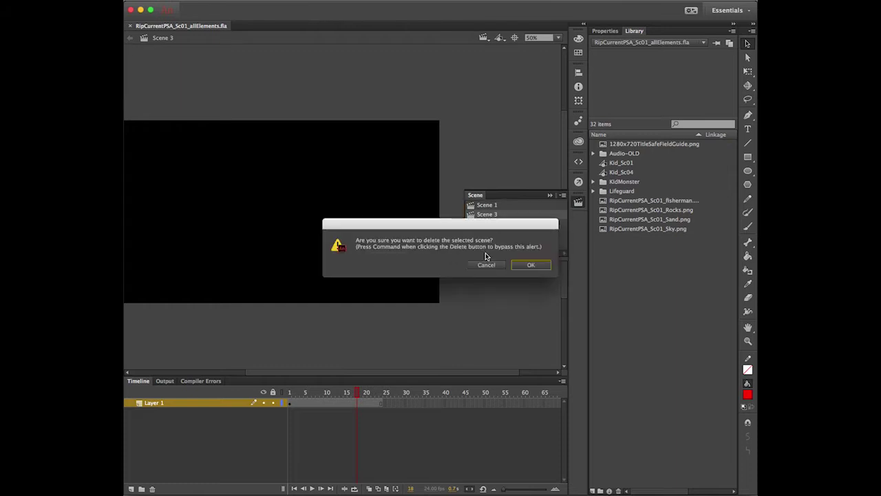
{"action": "left_click", "coordinate": [531, 265]}
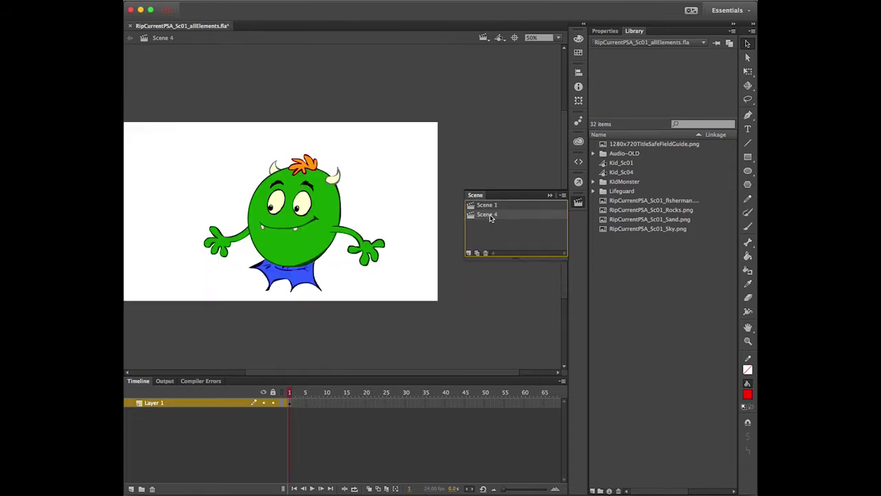
{"action": "left_click", "coordinate": [486, 253]}
{"action": "left_click", "coordinate": [530, 265]}
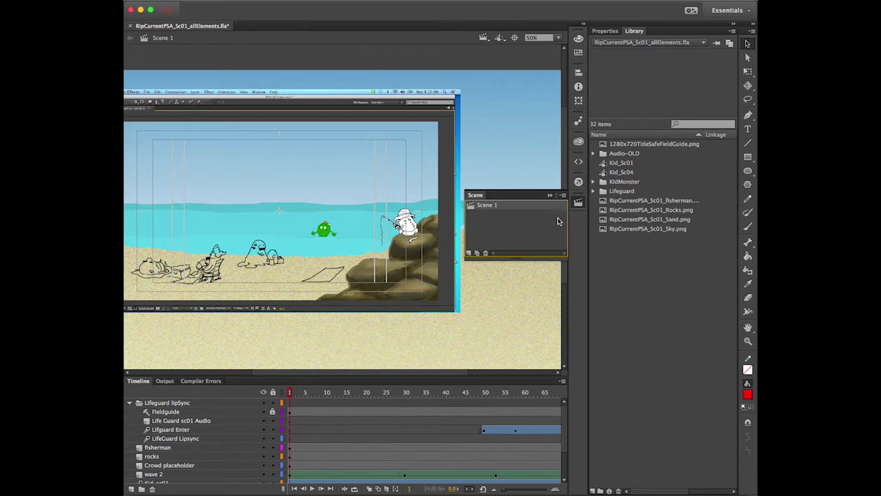
{"action": "left_click", "coordinate": [550, 195]}
Hide all layers except Kid-sc01, wave 2 and wave 1a.
{"action": "left_click", "coordinate": [345, 199]}
{"action": "left_click", "coordinate": [391, 191]}
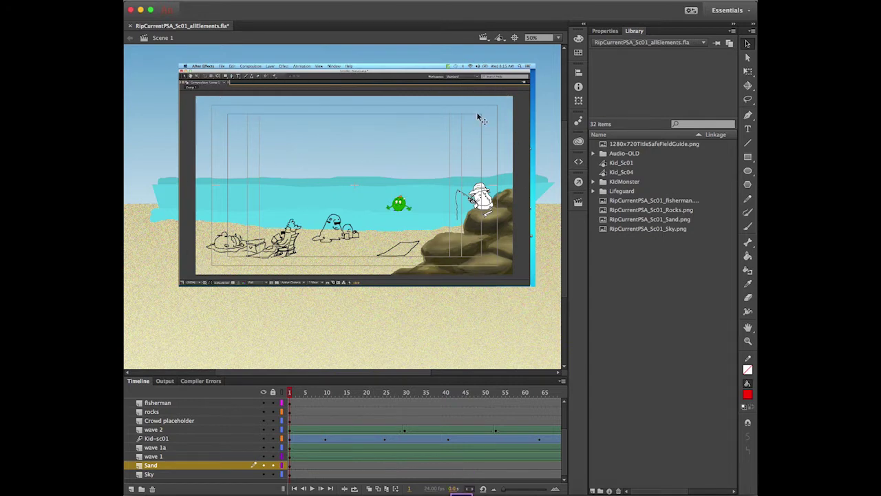
{"action": "scroll", "coordinate": [221, 432], "scroll_direction": "up", "scroll_amount": 5}
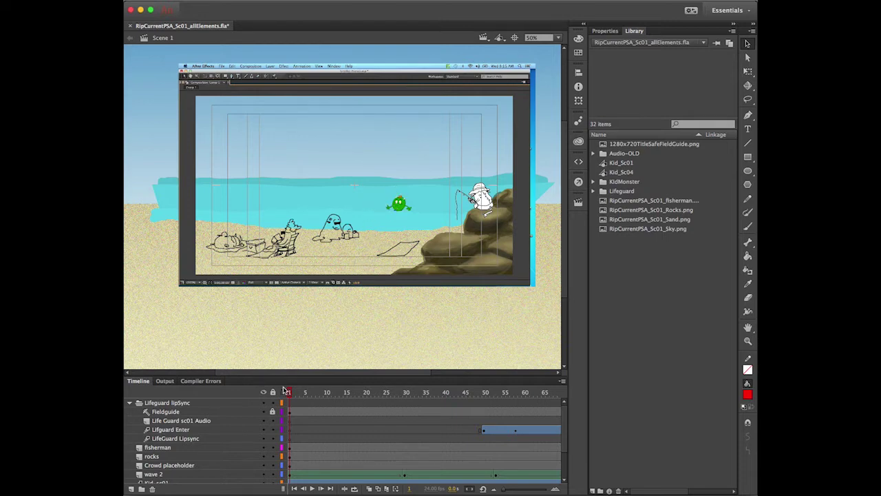
{"action": "scroll", "coordinate": [260, 420], "scroll_direction": "down", "scroll_amount": 3}
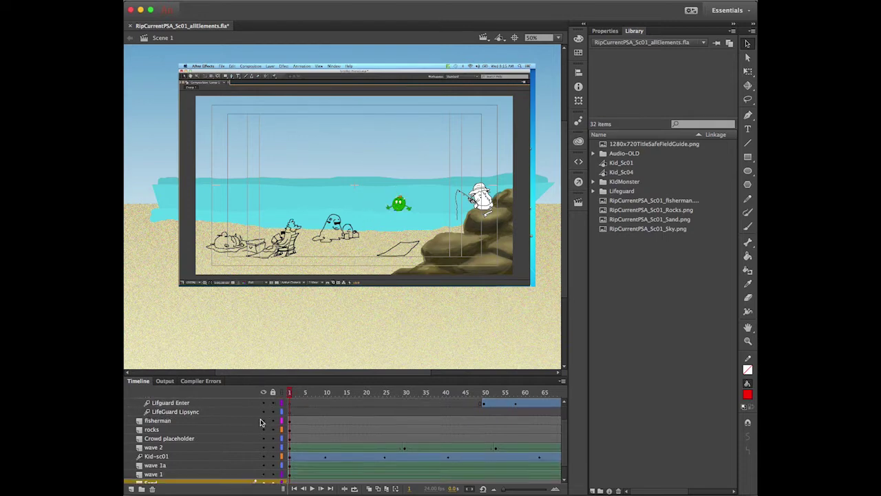
{"action": "left_click", "coordinate": [264, 456], "text": "alt"}
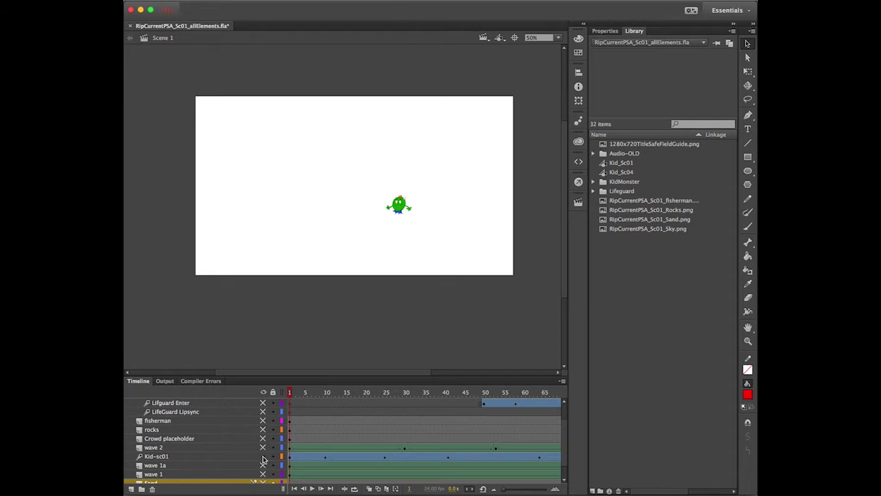
{"action": "left_click", "coordinate": [263, 447]}
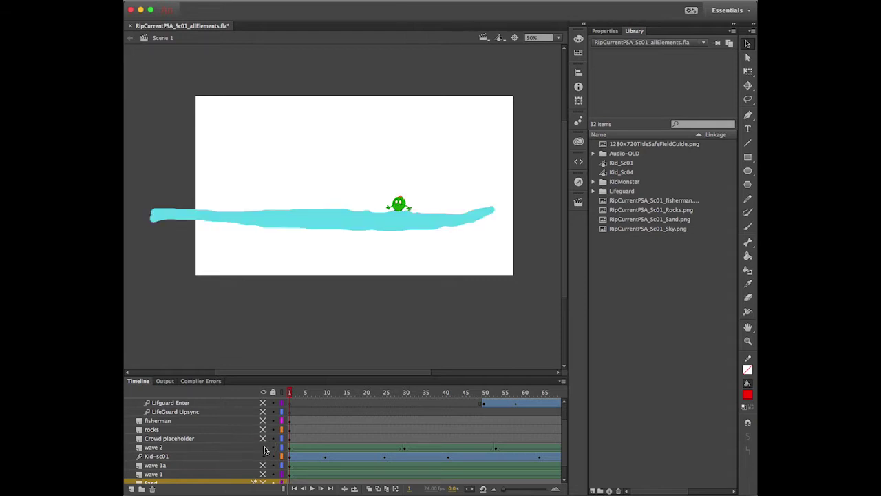
{"action": "left_click", "coordinate": [262, 466]}
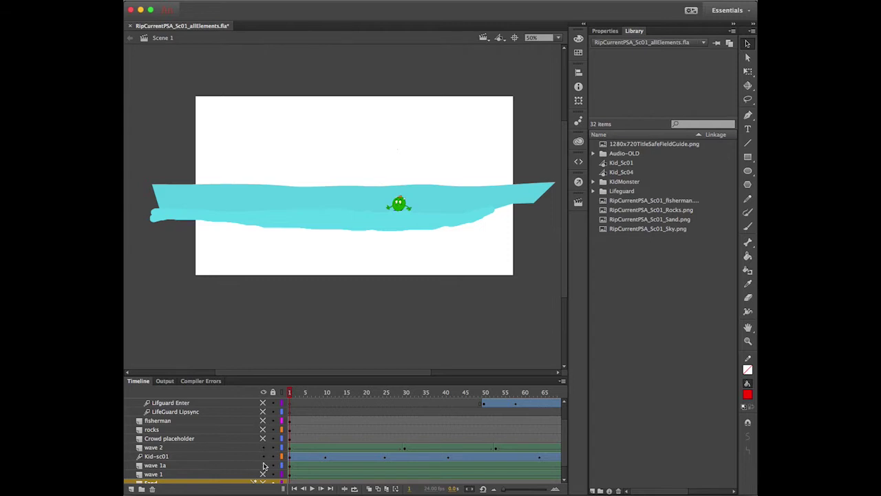
Turn off the inclusion of hidden layers in the Flash publish settings.
{"action": "left_click", "coordinate": [196, 2]}
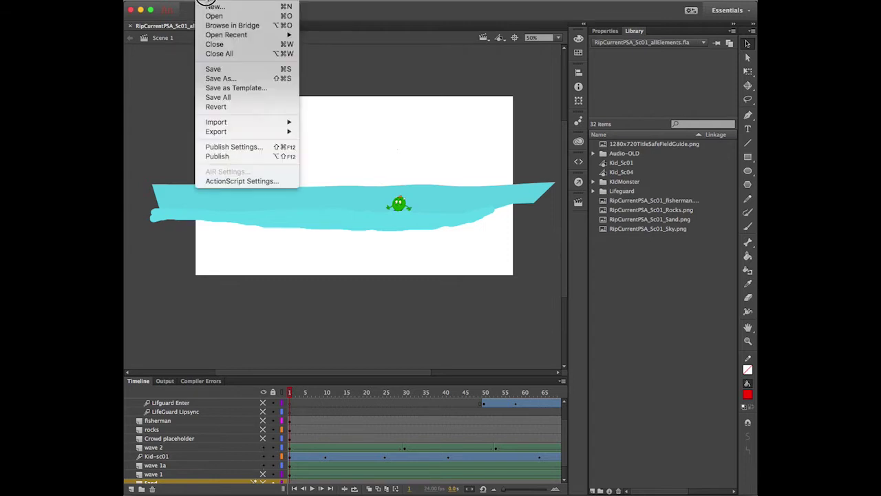
{"action": "left_click", "coordinate": [234, 147]}
{"action": "left_click", "coordinate": [465, 235]}
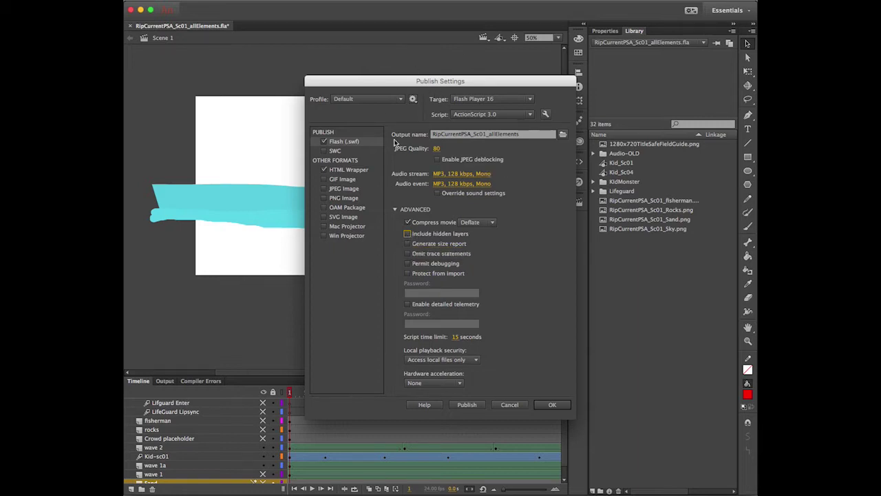
{"action": "left_click", "coordinate": [552, 406]}
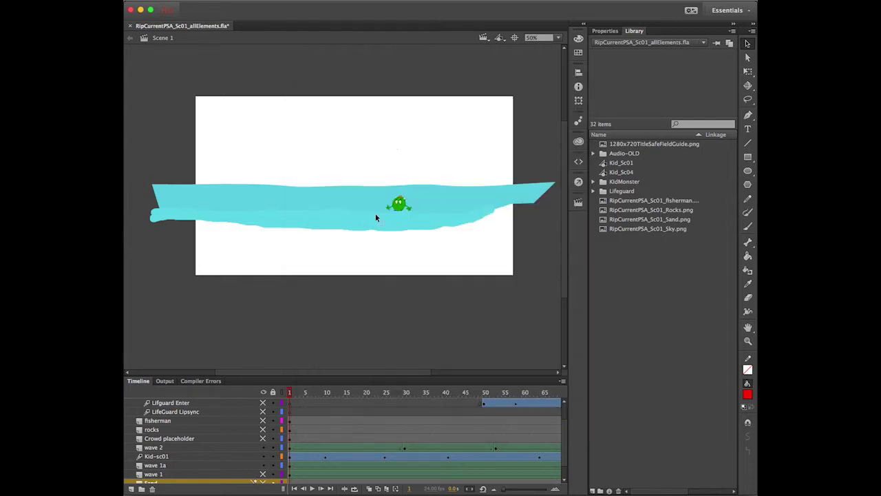
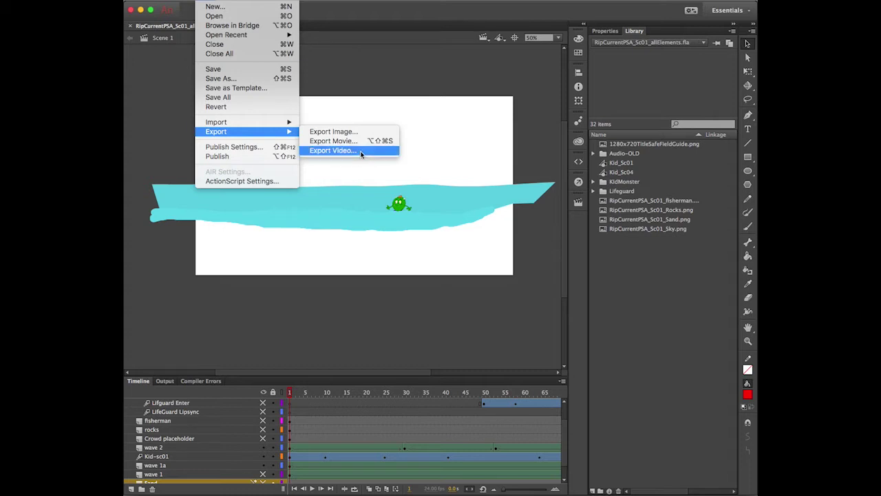
Start a video export that ignores the stage color and generates an alpha channel.
{"action": "left_click", "coordinate": [361, 152]}
{"action": "left_click_drag", "start_coordinate": [486, 150], "coordinate": [473, 138]}
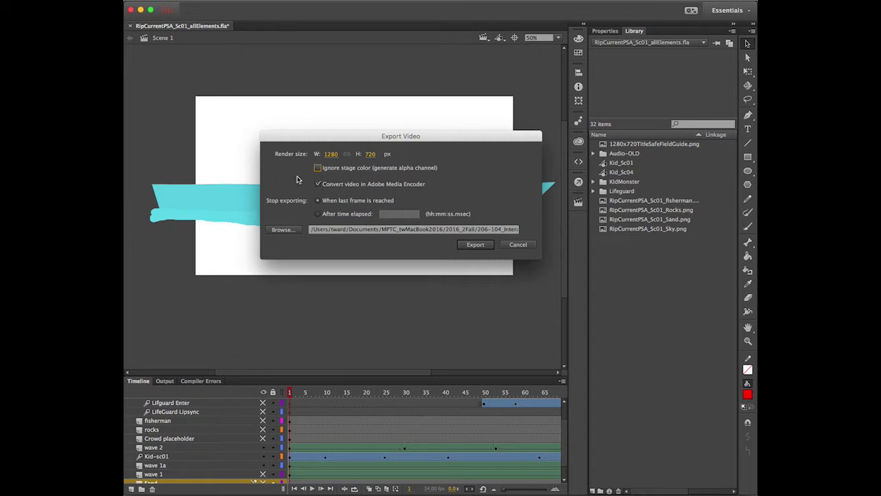
{"action": "left_click", "coordinate": [318, 168]}
Create a folder named RipCurrent_Final-Assests as the export destination, dismissing the Microsoft AutoUpdate window.
{"action": "left_click", "coordinate": [288, 232]}
{"action": "left_click", "coordinate": [392, 485]}
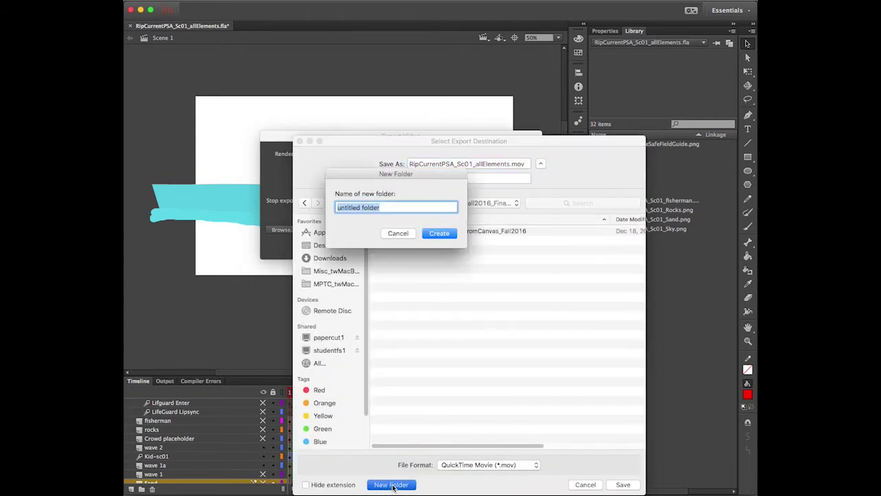
{"action": "type", "text": "Rip"}
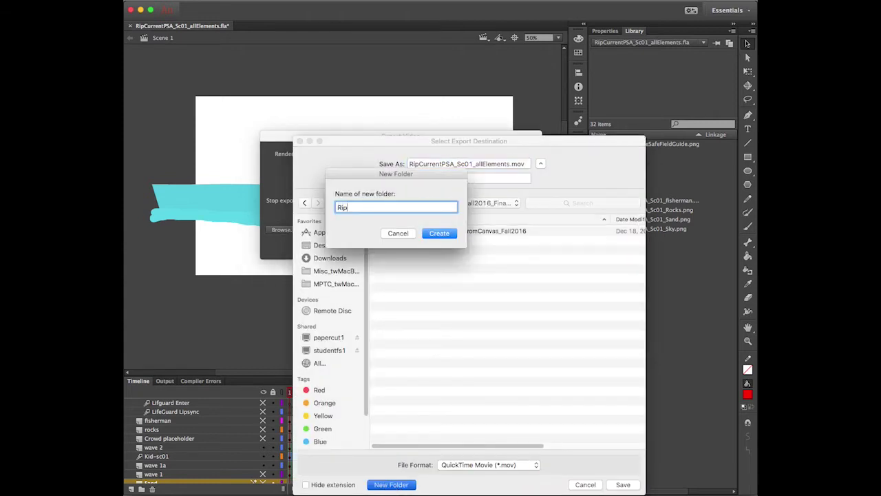
{"action": "type", "text": "Current_Fal"}
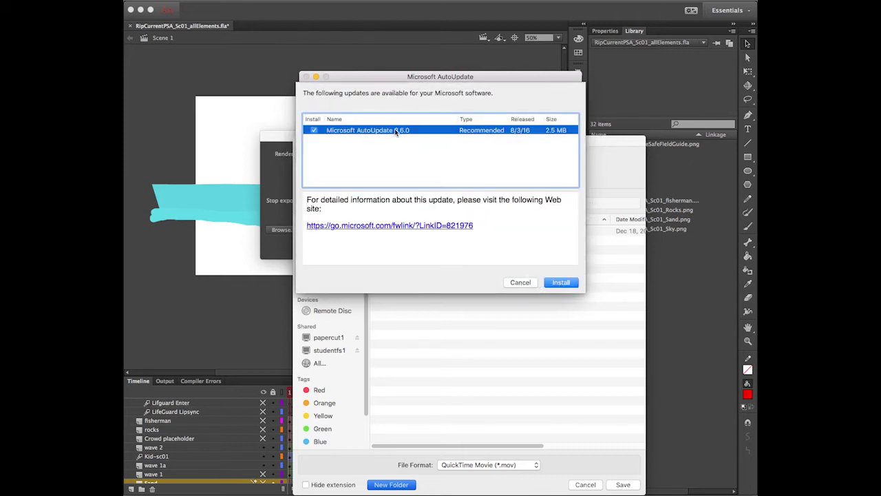
{"action": "left_click", "coordinate": [530, 285]}
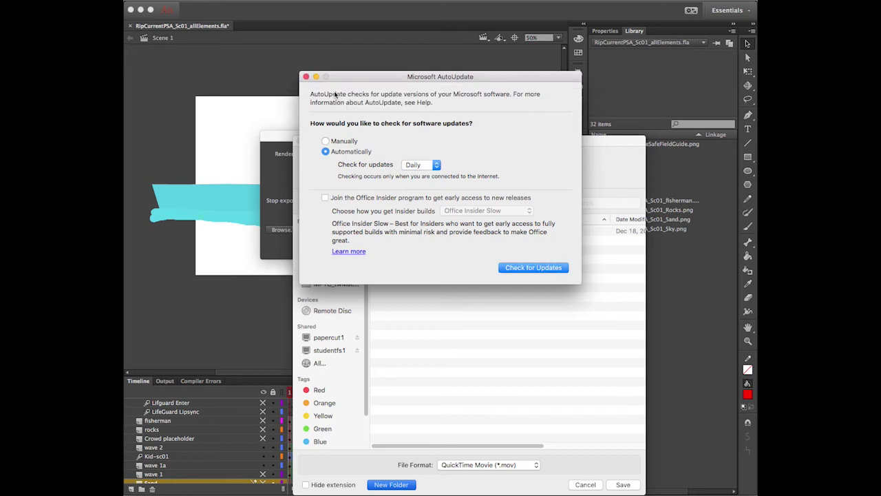
{"action": "left_click", "coordinate": [306, 78]}
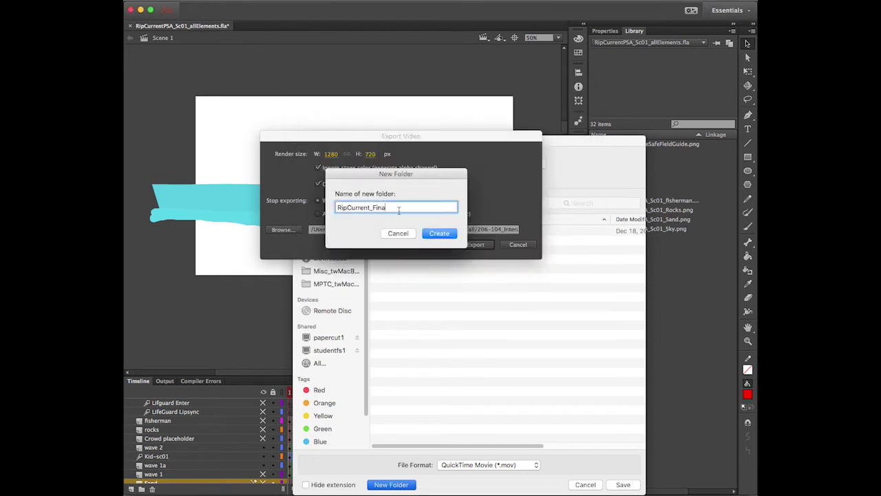
{"action": "type", "text": "l-Assests"}
{"action": "left_click", "coordinate": [439, 233]}
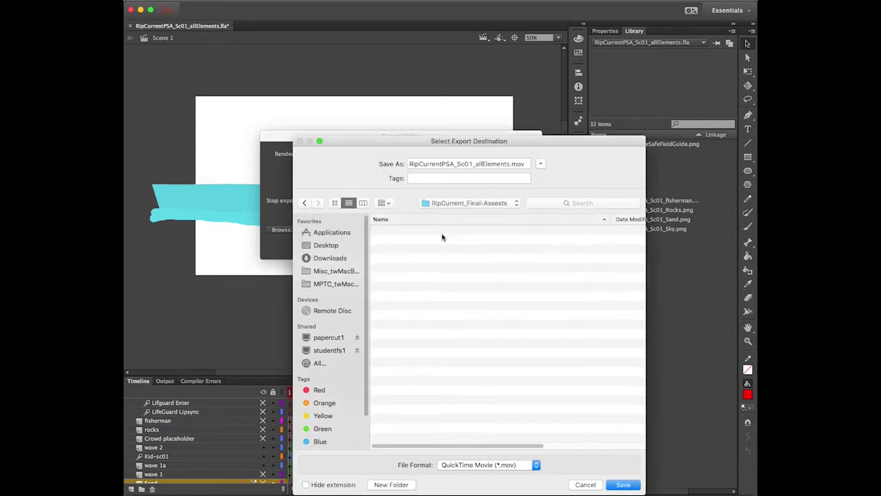
Create a folder named Sc01_Elements inside RipCurrent_Final-Assests.
{"action": "left_click", "coordinate": [390, 484]}
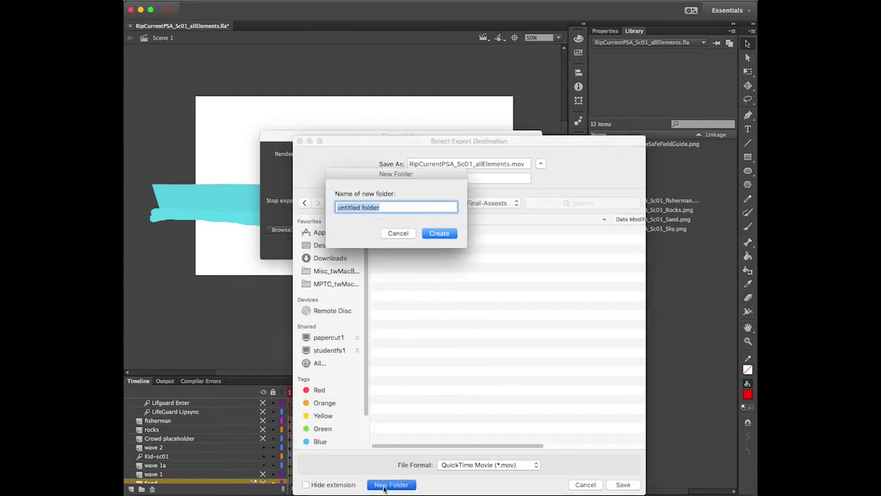
{"action": "type", "text": "Sc0"}
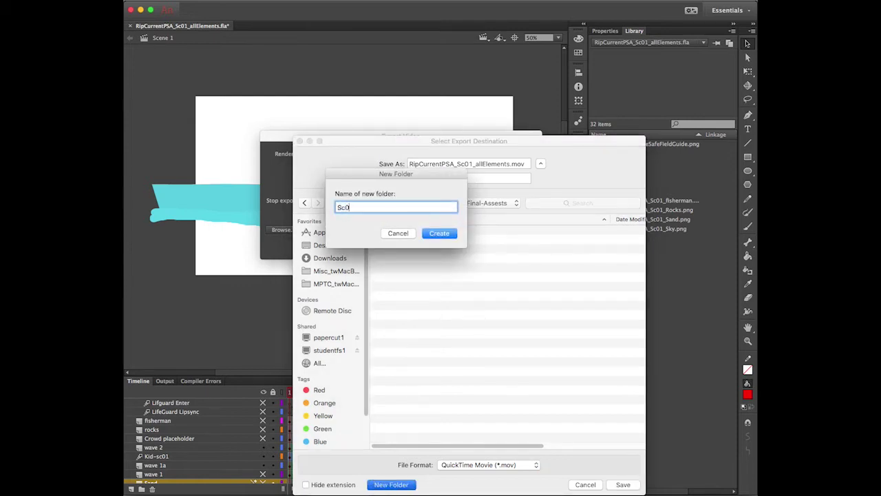
{"action": "type", "text": "1_Elements"}
{"action": "left_click", "coordinate": [442, 235]}
Create a subfolder named Sc01_KidwWater inside Sc01_Elements as the export destination.
{"action": "left_click", "coordinate": [395, 485]}
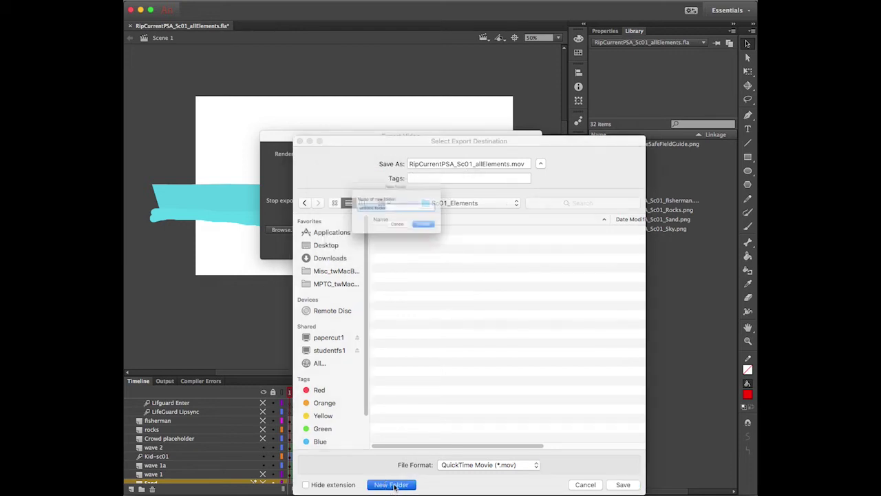
{"action": "type", "text": "Kid"}
{"action": "key", "text": "BackSpace"}
{"action": "key", "text": "BackSpace"}
{"action": "key", "text": "BackSpace"}
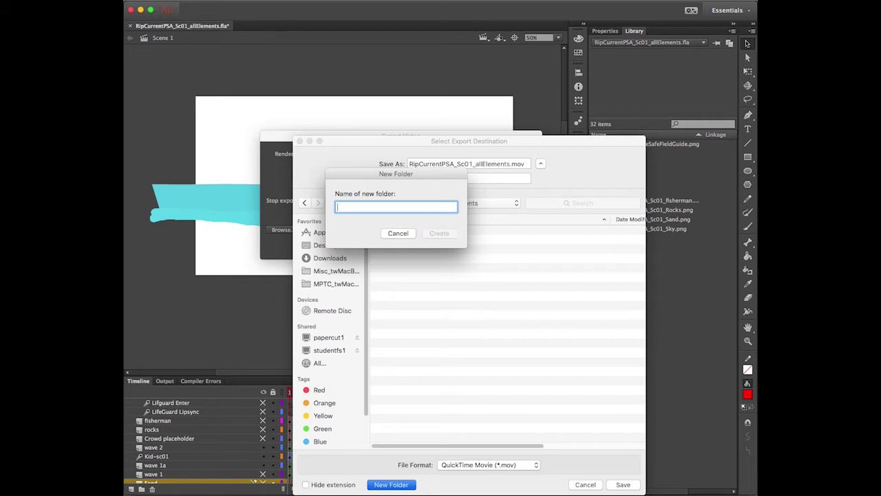
{"action": "type", "text": "Sc01"}
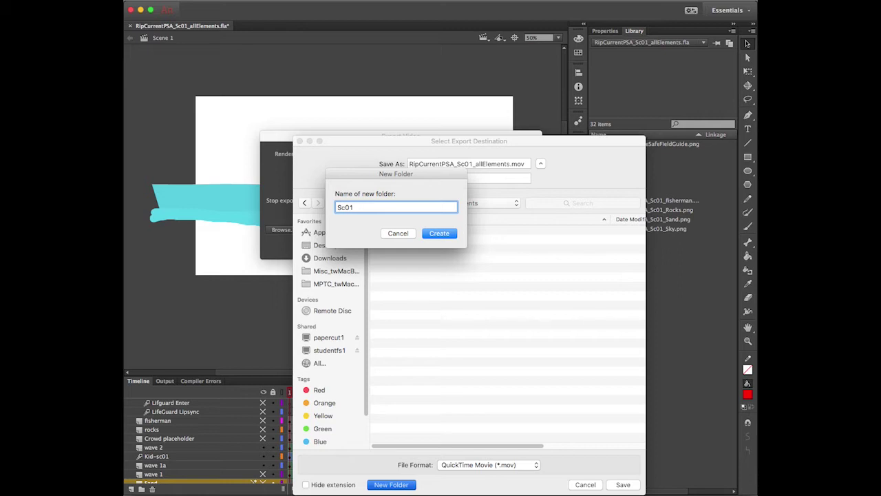
{"action": "type", "text": "_KidwWater"}
{"action": "left_click", "coordinate": [444, 237]}
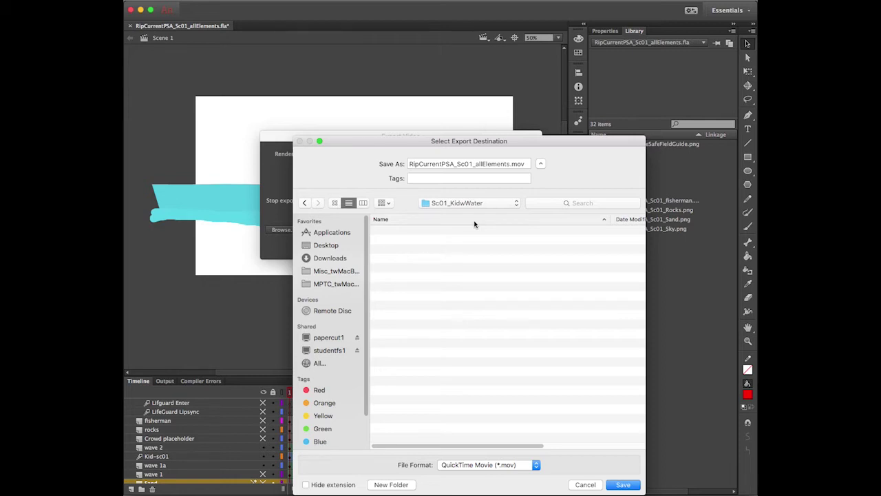
Name the export file RipCurrentPSA_Sc01_Kidw-Water.mov, keep the QuickTime Movie format, and save the destination.
{"action": "left_click_drag", "start_coordinate": [584, 143], "coordinate": [568, 82]}
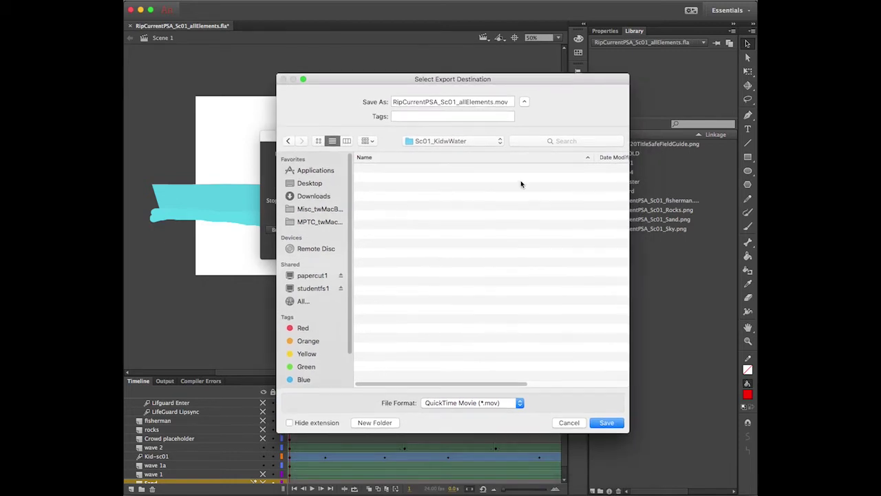
{"action": "left_click", "coordinate": [520, 403]}
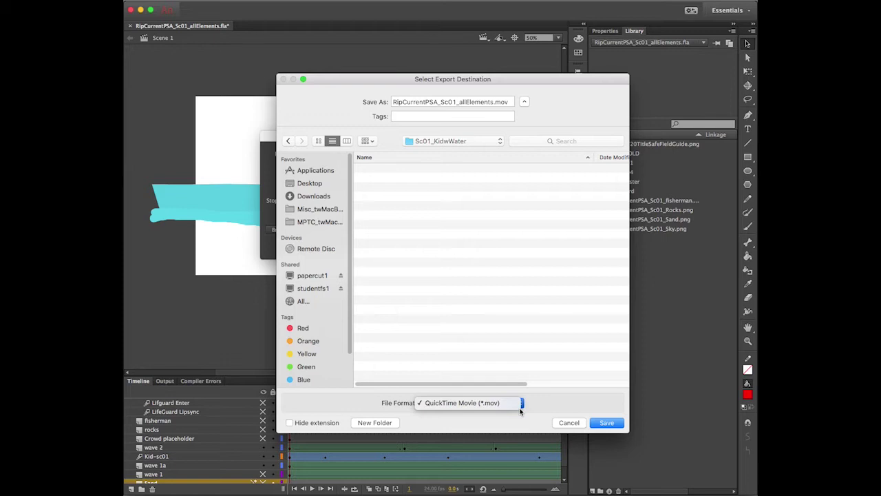
{"action": "left_click", "coordinate": [520, 408]}
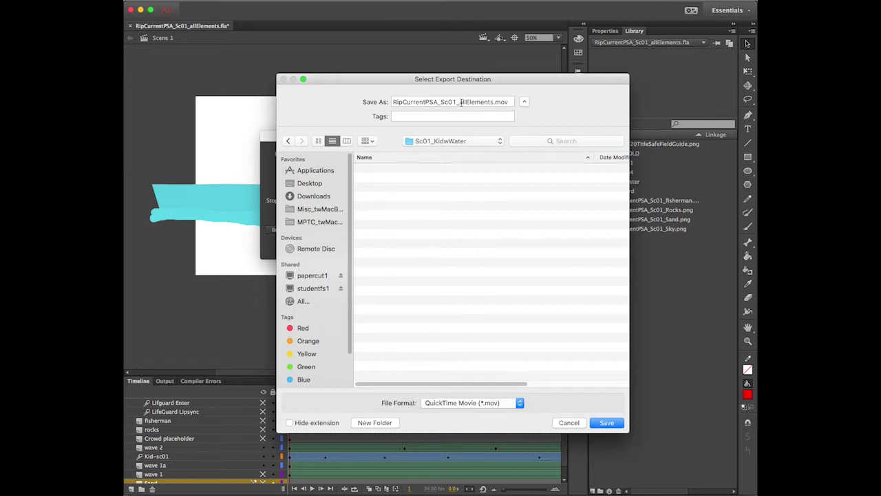
{"action": "double_click", "coordinate": [459, 102]}
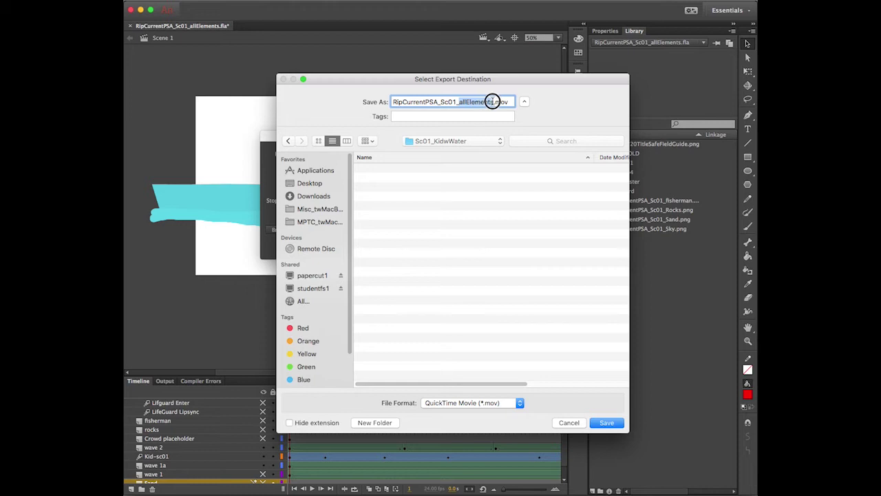
{"action": "type", "text": "Kid"}
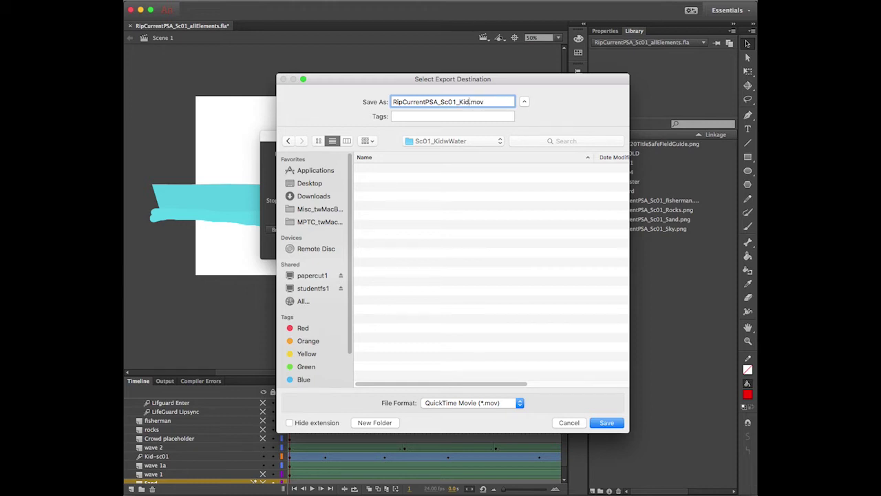
{"action": "type", "text": "w-Water"}
{"action": "left_click", "coordinate": [477, 102]}
{"action": "key", "text": "BackSpace"}
{"action": "type", "text": "-"}
{"action": "left_click", "coordinate": [605, 423]}
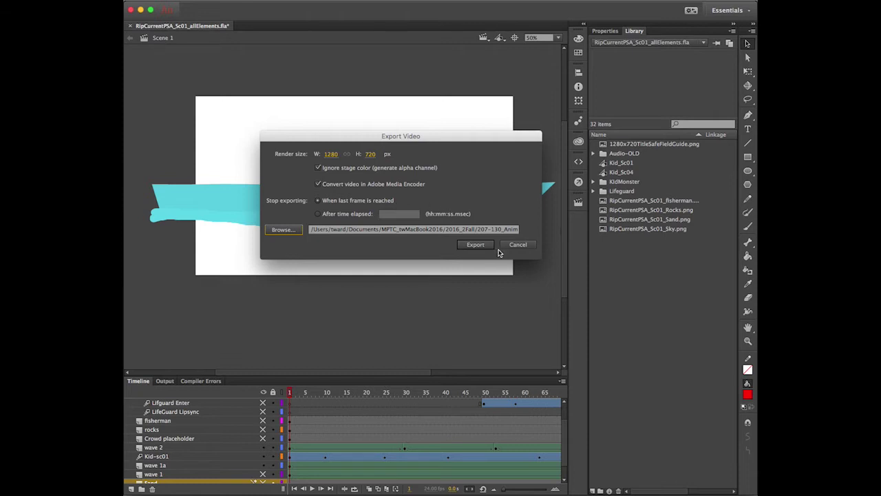
Run the 1280 x 720 video export with alpha channel and conversion in Adobe Media Encoder.
{"action": "left_click", "coordinate": [475, 246]}
{"action": "left_click", "coordinate": [476, 245]}
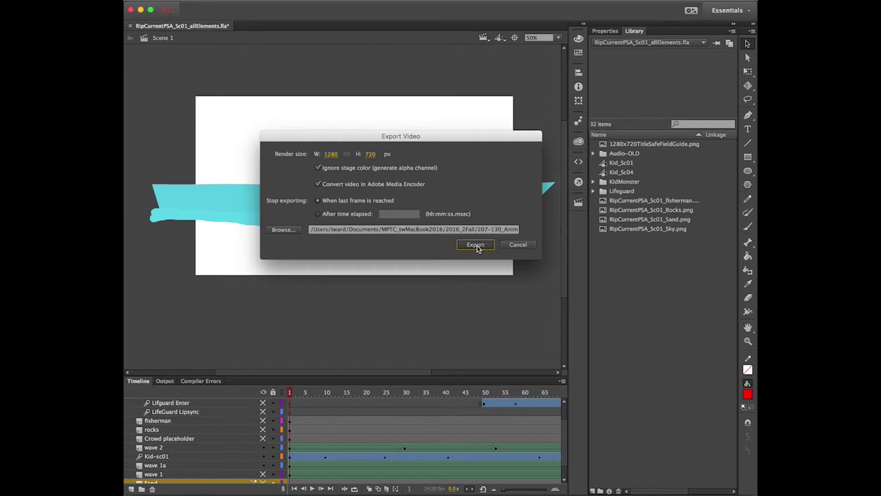
{"action": "left_click", "coordinate": [477, 247]}
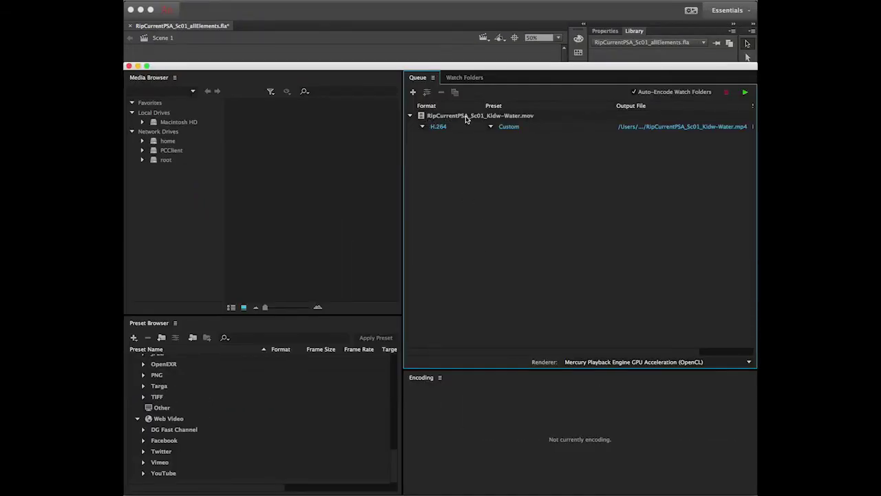
Set the queued RipCurrentPSA_Sc01_Kidw-Water clip to PNG format as a PNG Sequence with Alpha and start encoding the queue.
{"action": "left_click", "coordinate": [423, 128]}
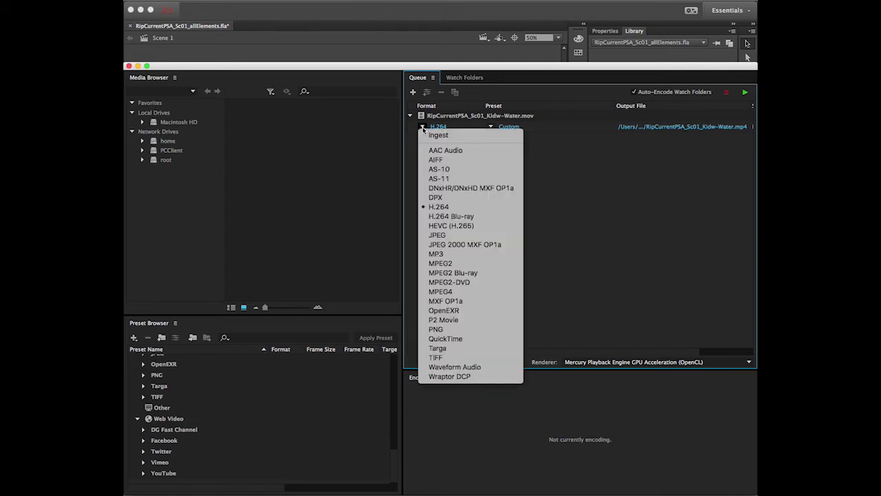
{"action": "left_click", "coordinate": [562, 172]}
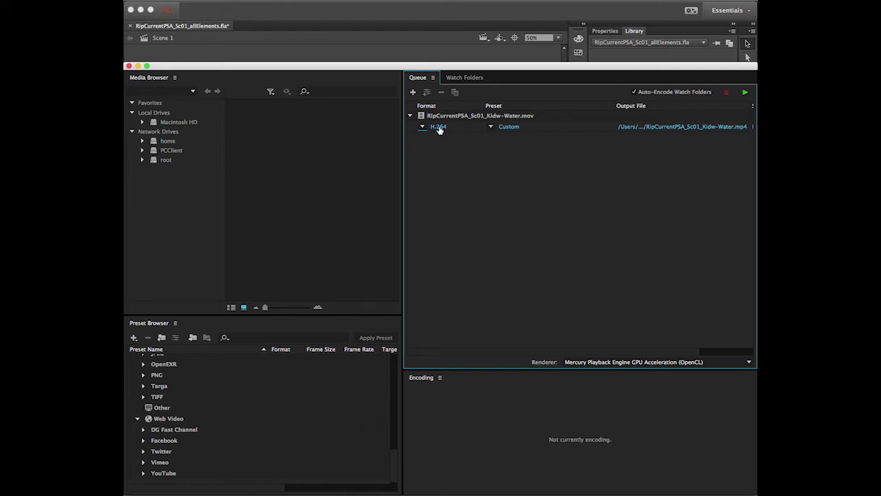
{"action": "left_click", "coordinate": [438, 128]}
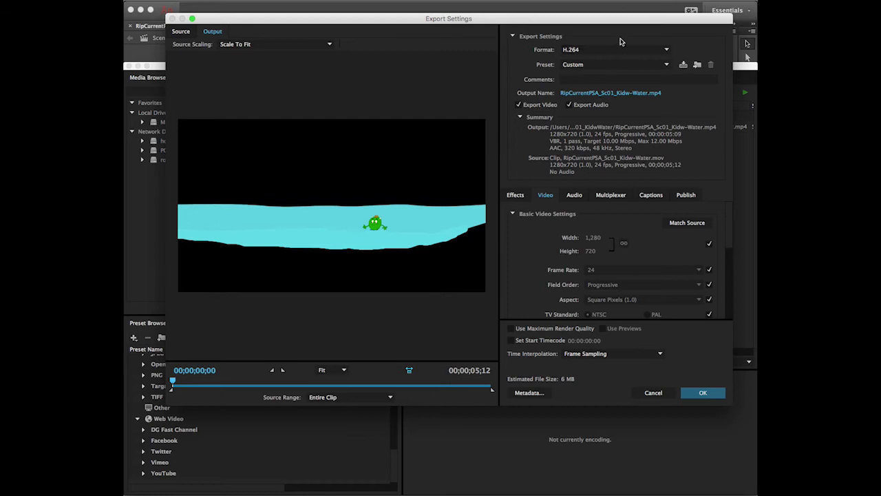
{"action": "left_click_drag", "start_coordinate": [616, 18], "coordinate": [582, 10]}
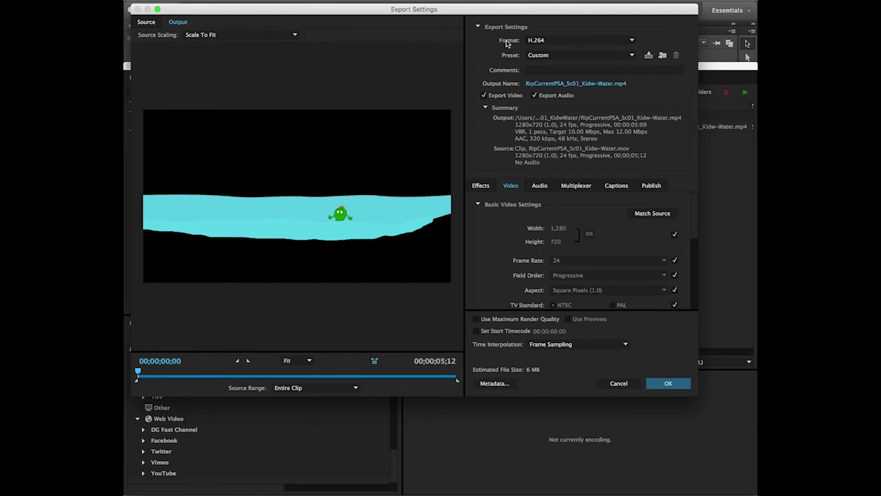
{"action": "left_click", "coordinate": [633, 41]}
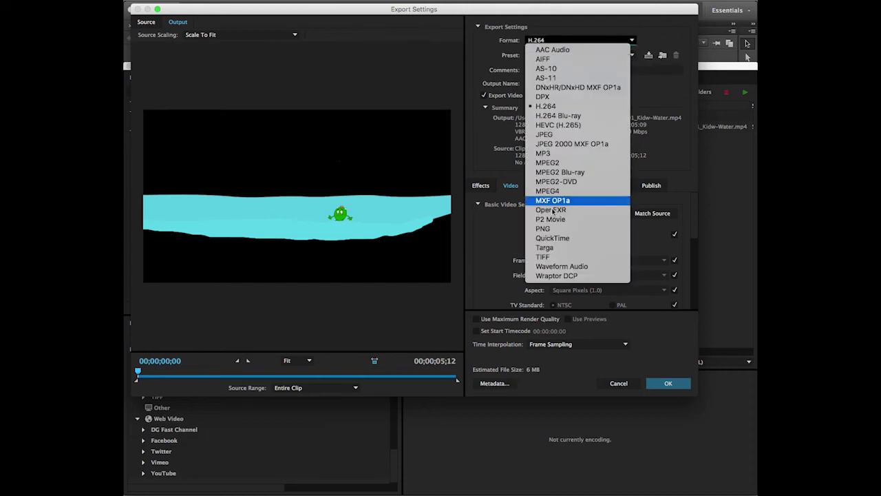
{"action": "left_click", "coordinate": [546, 229]}
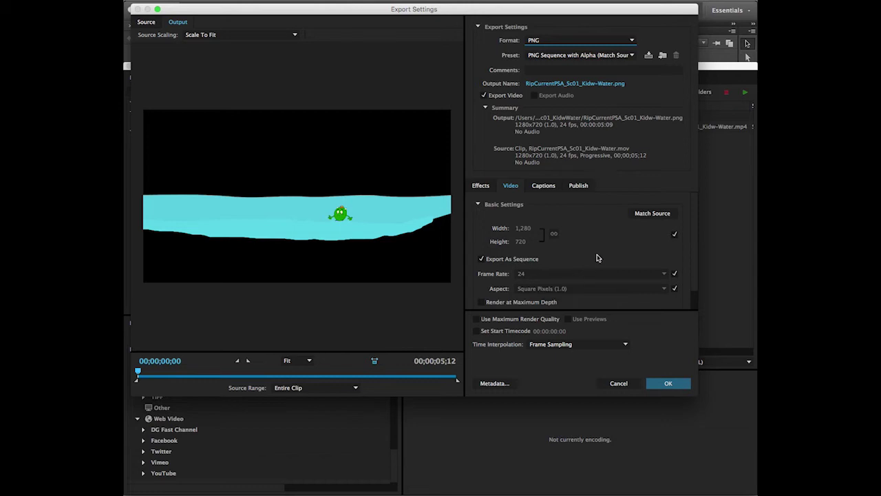
{"action": "left_click", "coordinate": [673, 390]}
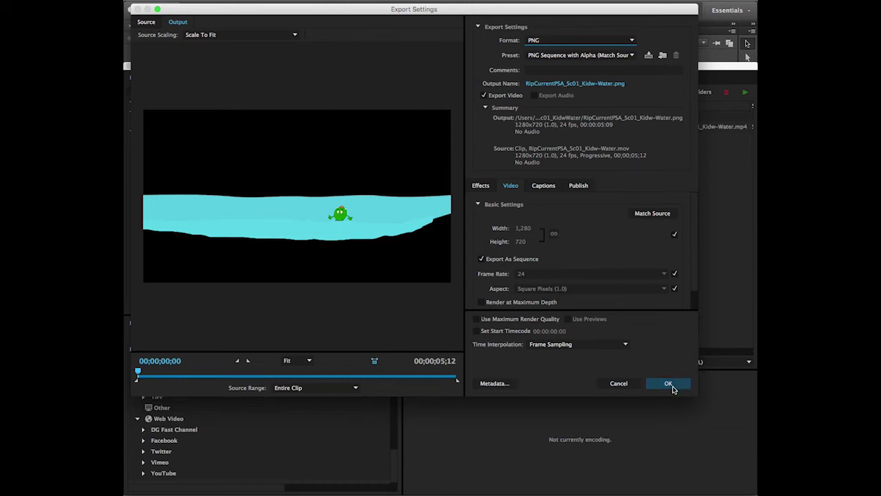
{"action": "left_click", "coordinate": [672, 387]}
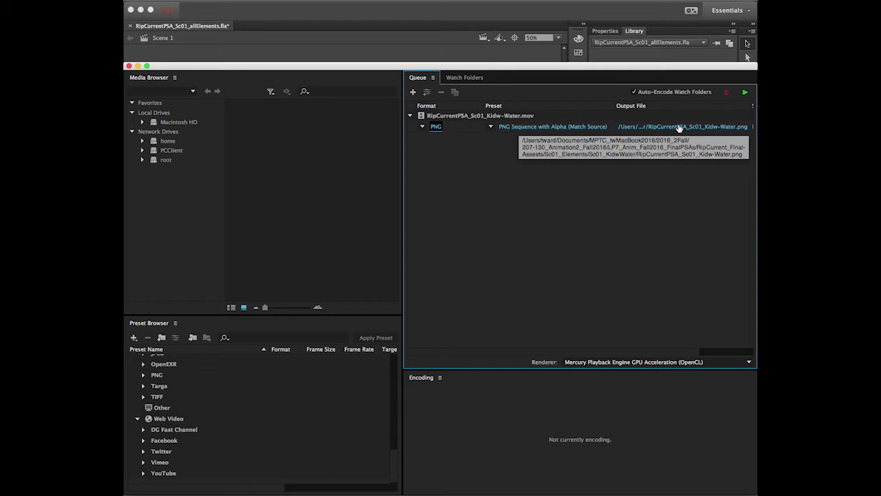
{"action": "left_click", "coordinate": [746, 93]}
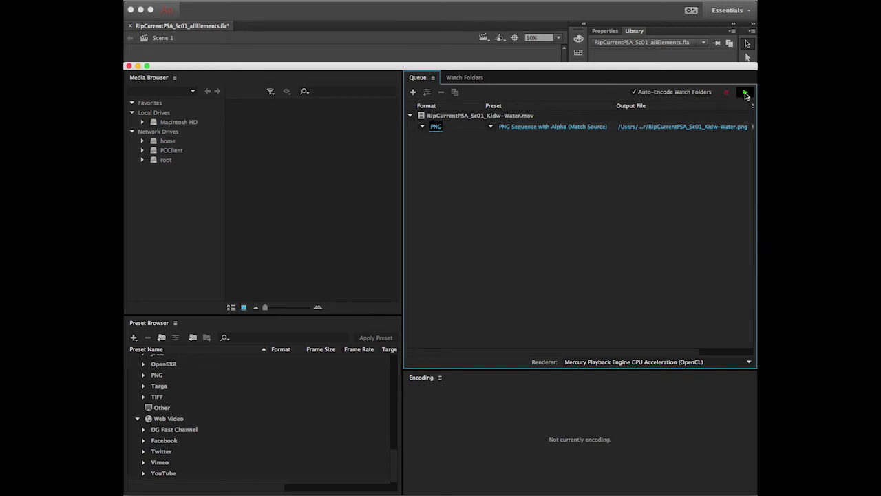
{"action": "left_click", "coordinate": [745, 94]}
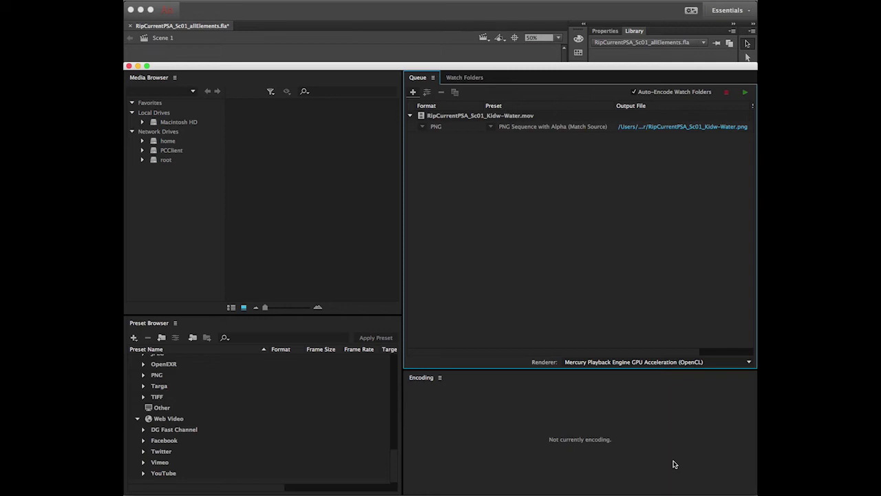
Switch to the RipCurrent_sc01_CameraTest project in After Effects and start a file import.
{"action": "mouse_move", "coordinate": [606, 479]}
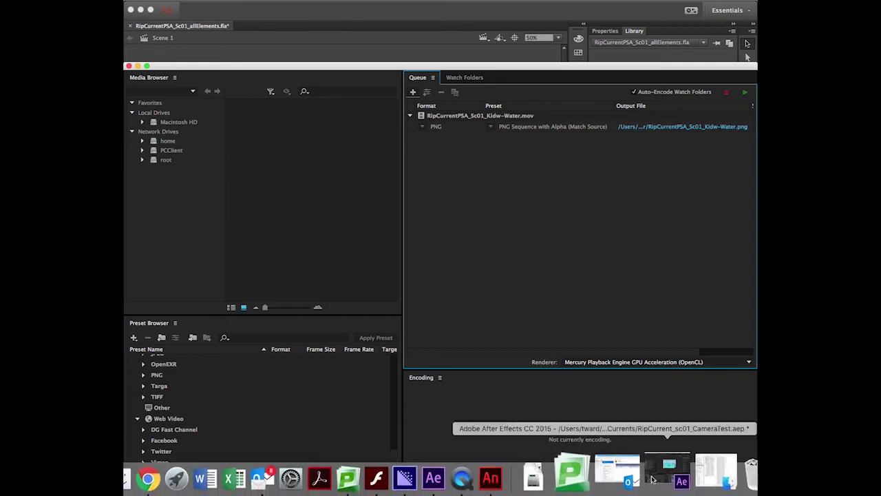
{"action": "left_click", "coordinate": [654, 477]}
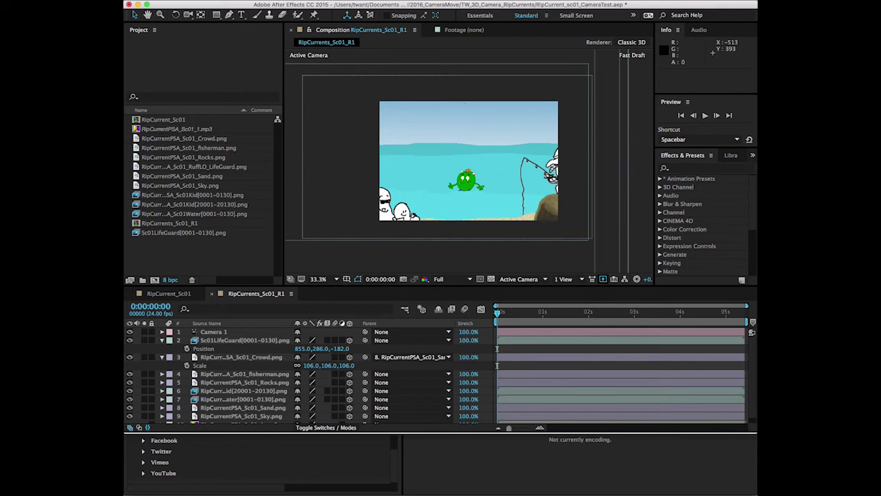
{"action": "left_click", "coordinate": [220, 0]}
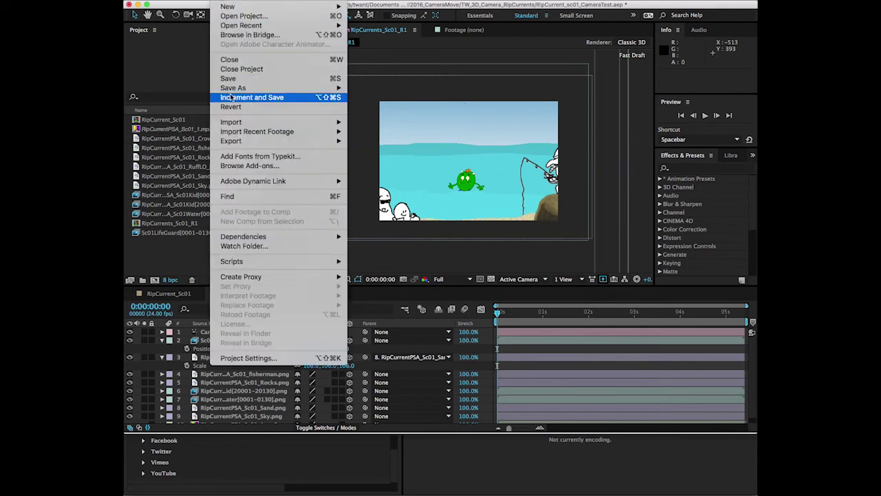
{"action": "mouse_move", "coordinate": [237, 124]}
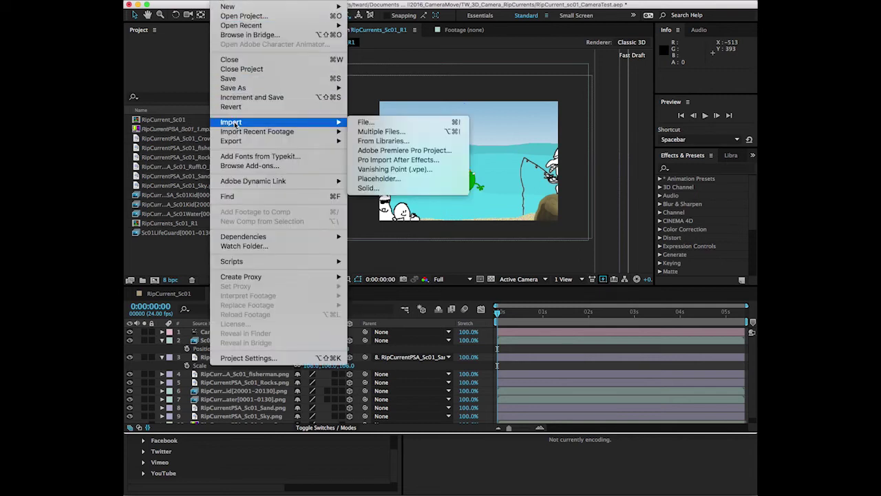
{"action": "left_click", "coordinate": [370, 124]}
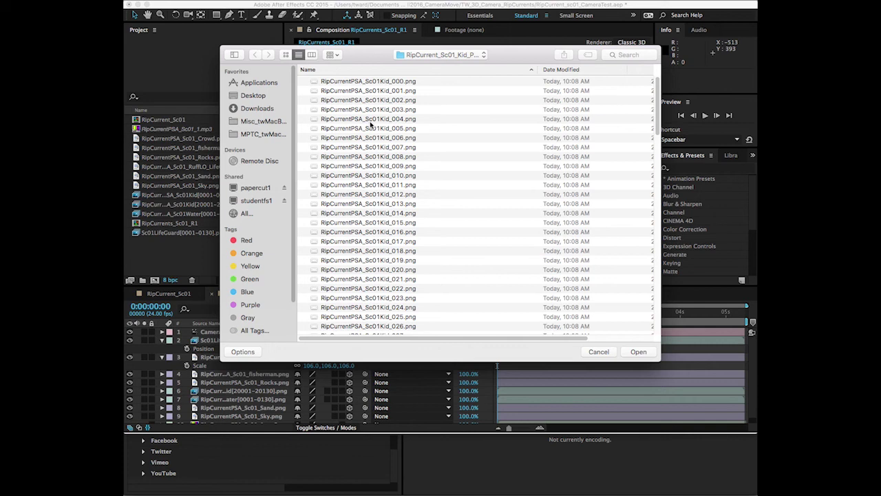
Browse the import location to LP7_Anim_Fall2016_FinalPSAs > RipCurrent_Final-Assests > Sc01_Elements > Sc01_KidwWater.
{"action": "left_click", "coordinate": [487, 56]}
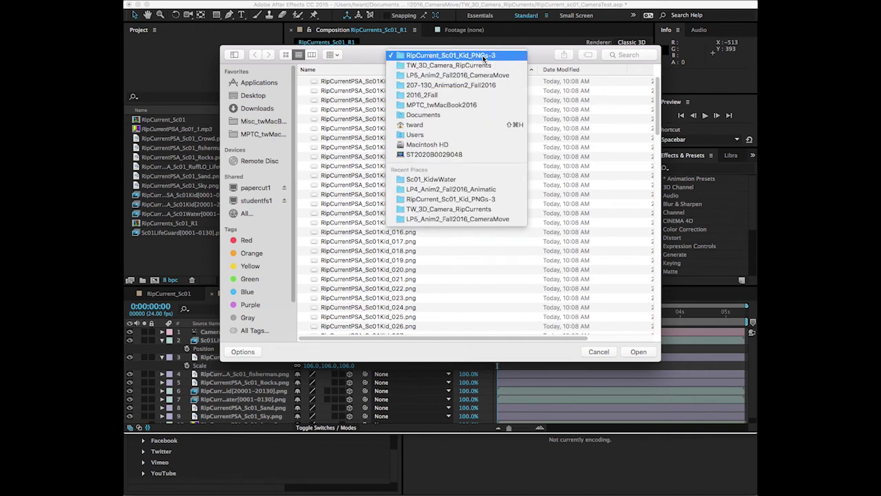
{"action": "left_click", "coordinate": [448, 84]}
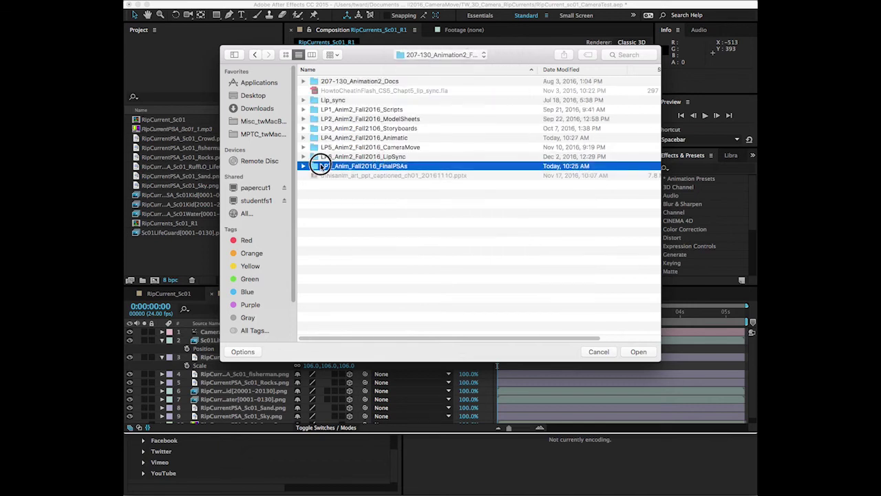
{"action": "double_click", "coordinate": [343, 166]}
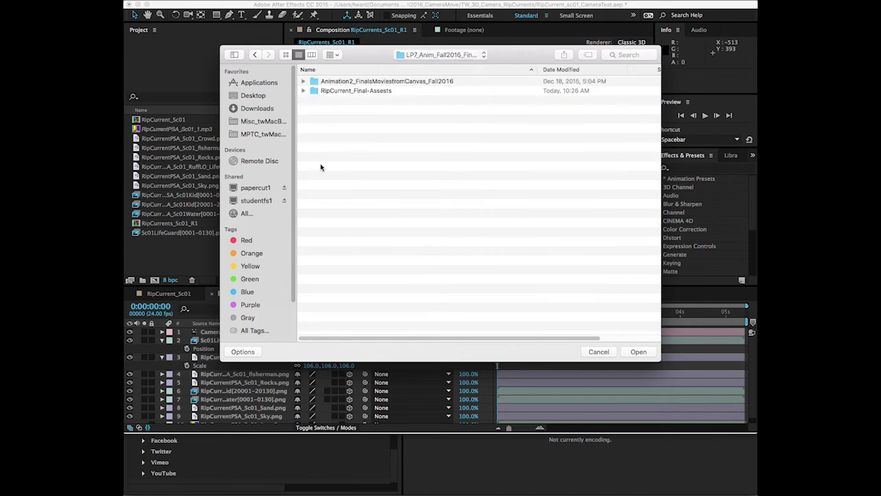
{"action": "double_click", "coordinate": [315, 91]}
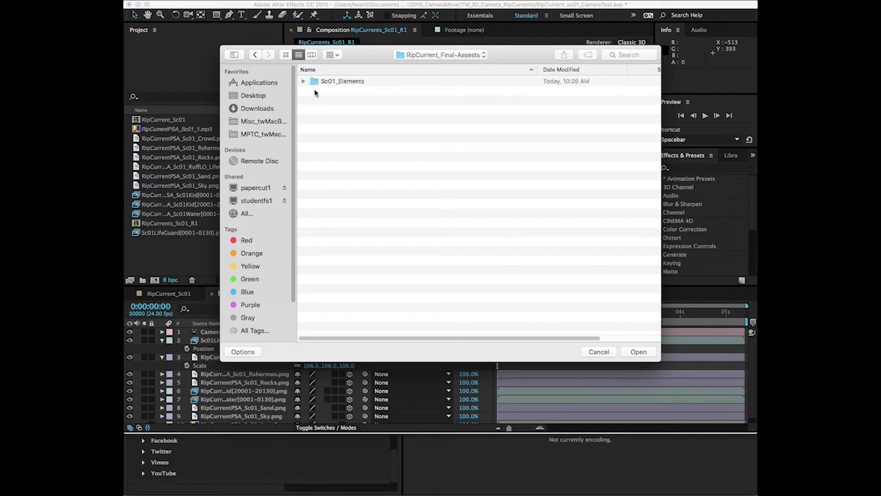
{"action": "double_click", "coordinate": [314, 82]}
{"action": "double_click", "coordinate": [315, 83]}
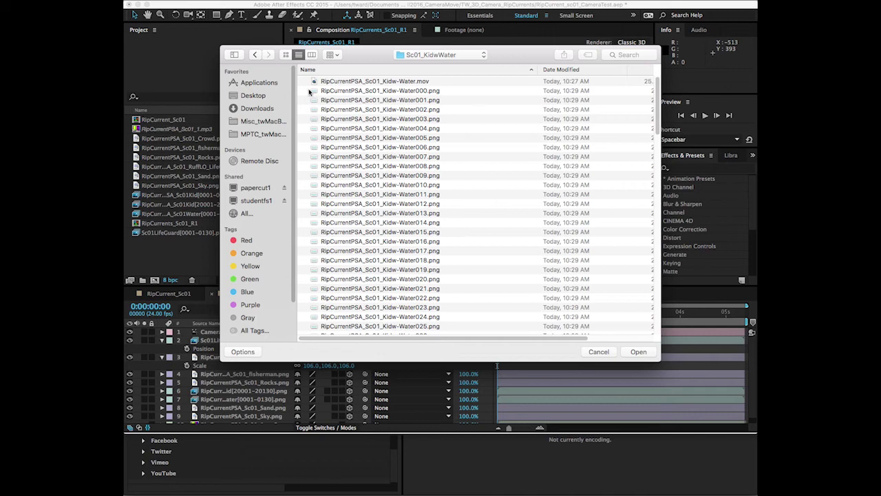
Import RipCurrentPSA_Sc01_Kidw-Water000.png as footage with the PNG Sequence option enabled.
{"action": "left_click", "coordinate": [330, 91]}
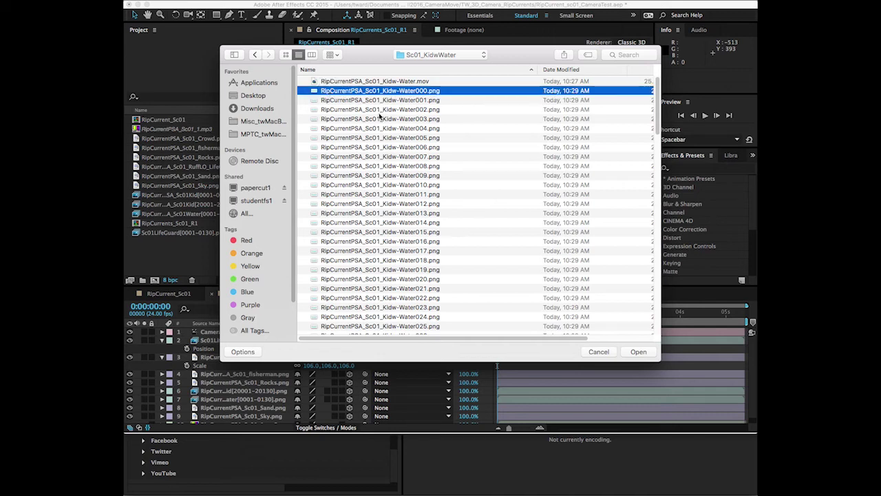
{"action": "left_click", "coordinate": [243, 352]}
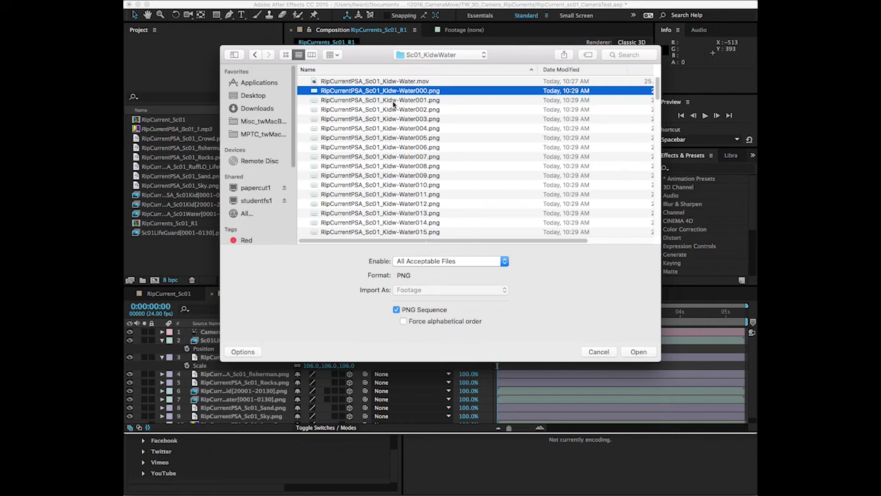
{"action": "left_click", "coordinate": [640, 352]}
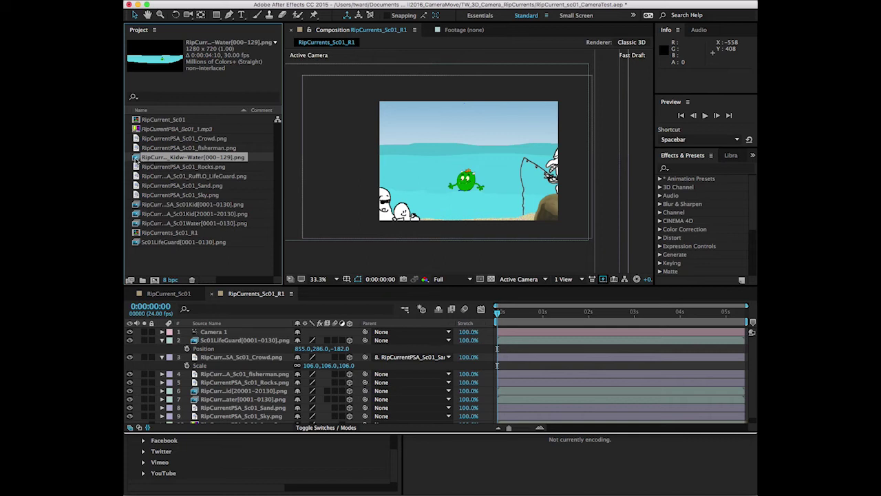
Try the Kidw-Water PNG sequence as a layer in the RipCurrents_Sc01_R1 composition and delete that layer.
{"action": "left_click_drag", "start_coordinate": [137, 158], "coordinate": [475, 166]}
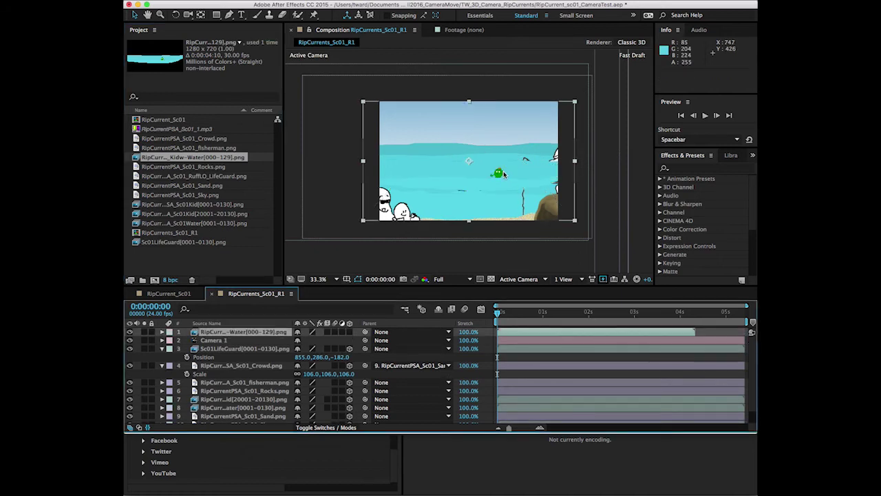
{"action": "left_click", "coordinate": [499, 174]}
{"action": "mouse_move", "coordinate": [500, 174]}
{"action": "left_mouse_down"}
{"action": "mouse_move", "coordinate": [512, 173]}
{"action": "mouse_move", "coordinate": [491, 115]}
{"action": "mouse_move", "coordinate": [492, 164]}
{"action": "mouse_move", "coordinate": [460, 172]}
{"action": "mouse_move", "coordinate": [497, 190]}
{"action": "mouse_move", "coordinate": [507, 167]}
{"action": "mouse_move", "coordinate": [499, 137]}
{"action": "mouse_move", "coordinate": [507, 177]}
{"action": "mouse_move", "coordinate": [475, 155]}
{"action": "mouse_move", "coordinate": [521, 152]}
{"action": "mouse_move", "coordinate": [521, 176]}
{"action": "mouse_move", "coordinate": [503, 179]}
{"action": "left_mouse_up"}
{"action": "left_click", "coordinate": [196, 333]}
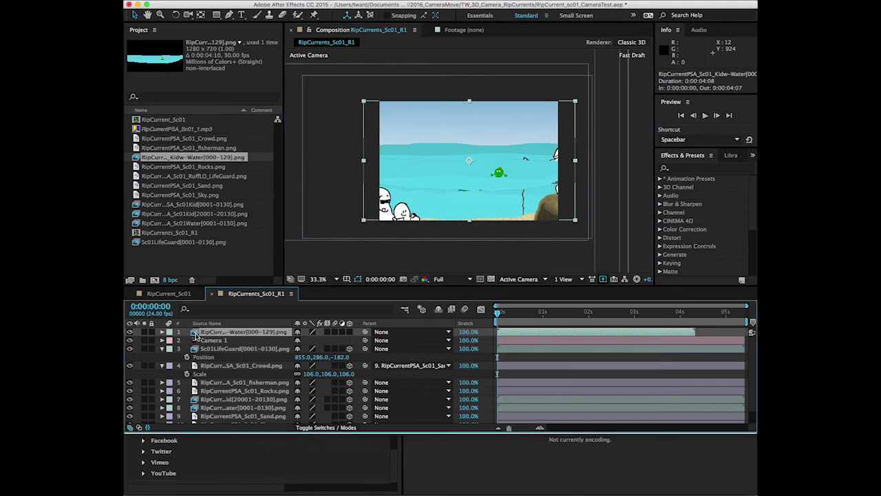
{"action": "key", "text": "Delete"}
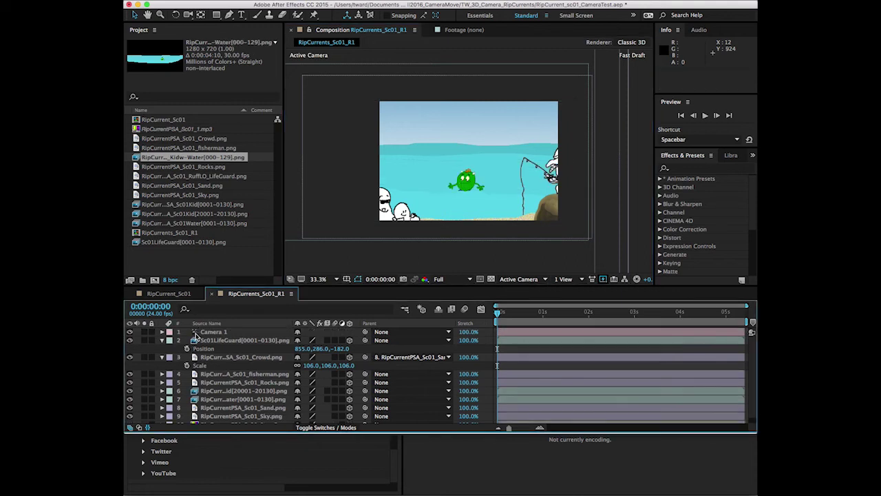
Import the RipCurrentPSA_Sc01_Kidw-Water.mov file from the Sc01_KidwWater folder.
{"action": "left_click", "coordinate": [227, 1]}
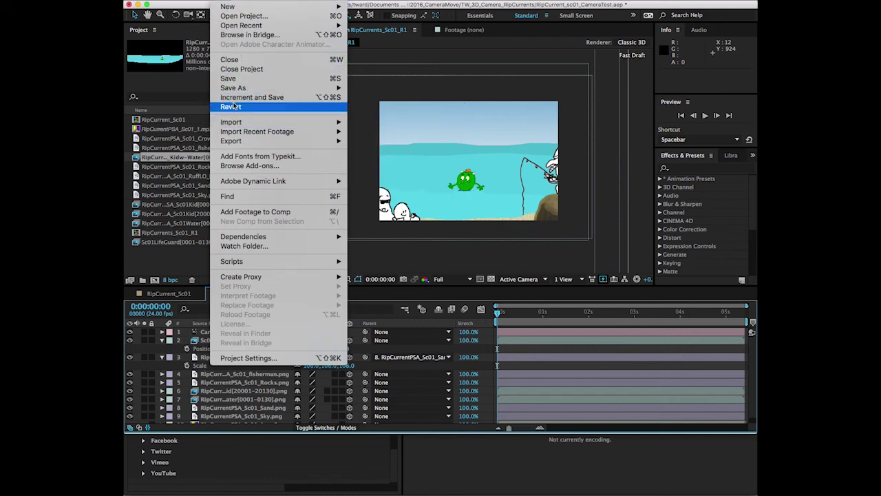
{"action": "mouse_move", "coordinate": [236, 125]}
{"action": "left_click", "coordinate": [364, 122]}
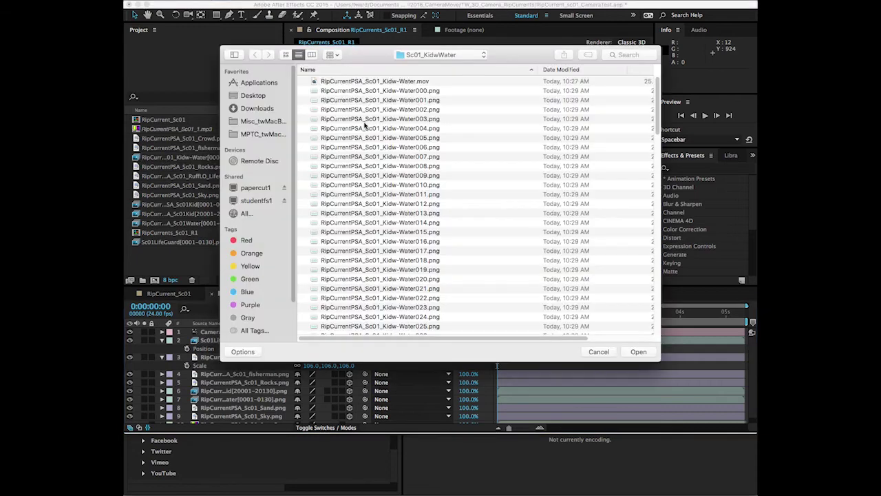
{"action": "left_click", "coordinate": [369, 82]}
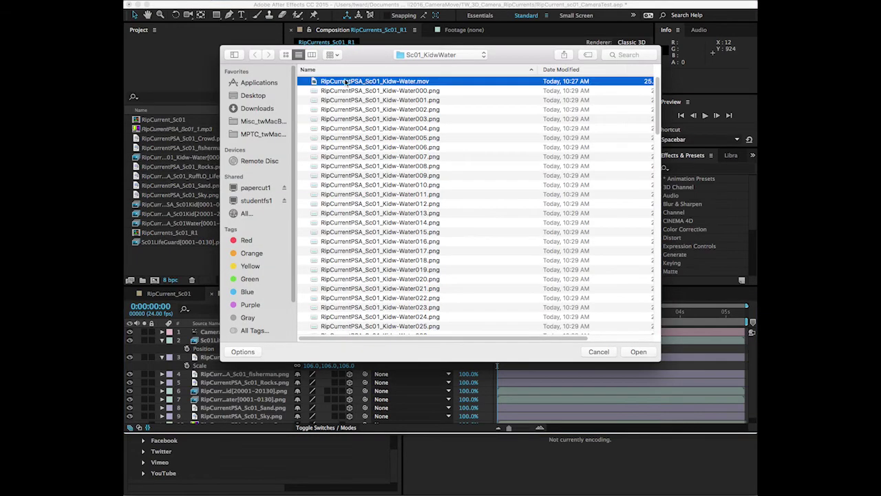
{"action": "left_click", "coordinate": [638, 352]}
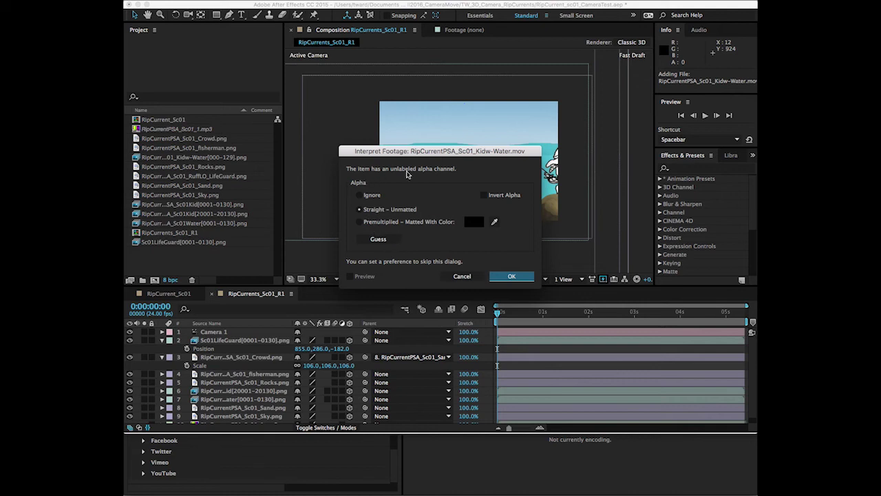
Interpret the movie's alpha as Premultiplied - Matted With Color black and place the clip in the RipCurrents_Sc01_R1 composition.
{"action": "left_click_drag", "start_coordinate": [405, 156], "coordinate": [377, 91]}
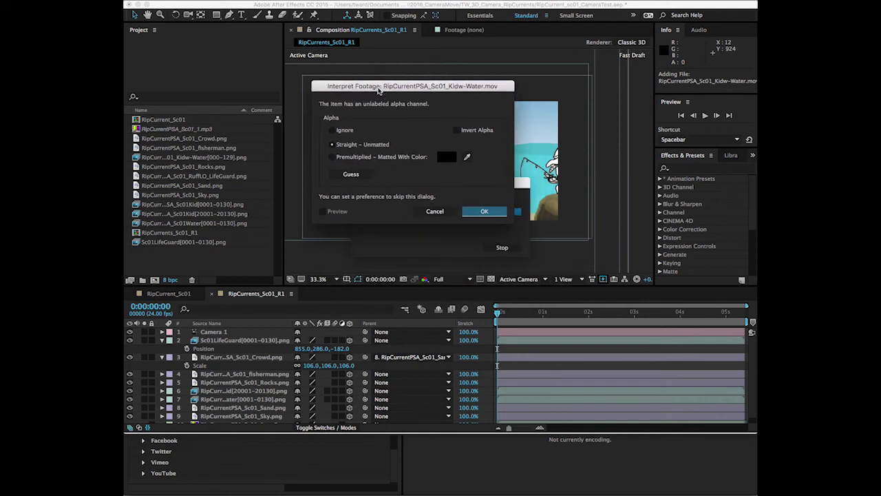
{"action": "left_click", "coordinate": [351, 174]}
{"action": "left_click", "coordinate": [352, 176]}
{"action": "left_click", "coordinate": [372, 156]}
{"action": "left_click", "coordinate": [484, 212]}
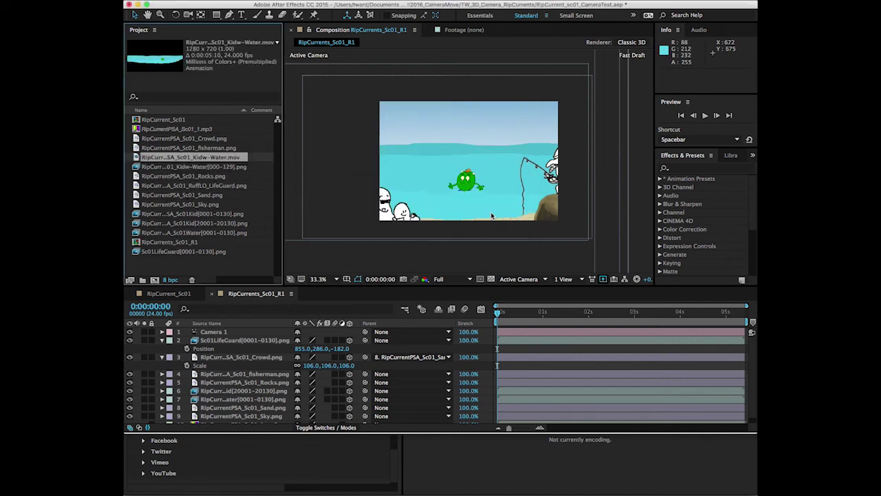
{"action": "left_click_drag", "start_coordinate": [141, 158], "coordinate": [505, 186]}
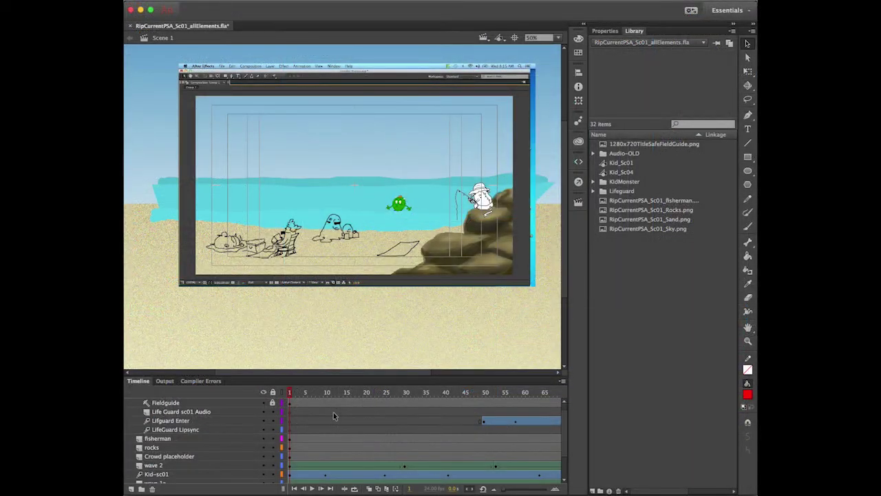
In RipCurrentPSA_Sc01_allElements.fla, hide all layers except Lifguard Enter and LifeGuard Lipsync, and preview the lifeguard at frame 68.
{"action": "scroll", "coordinate": [333, 411], "scroll_direction": "up", "scroll_amount": 1}
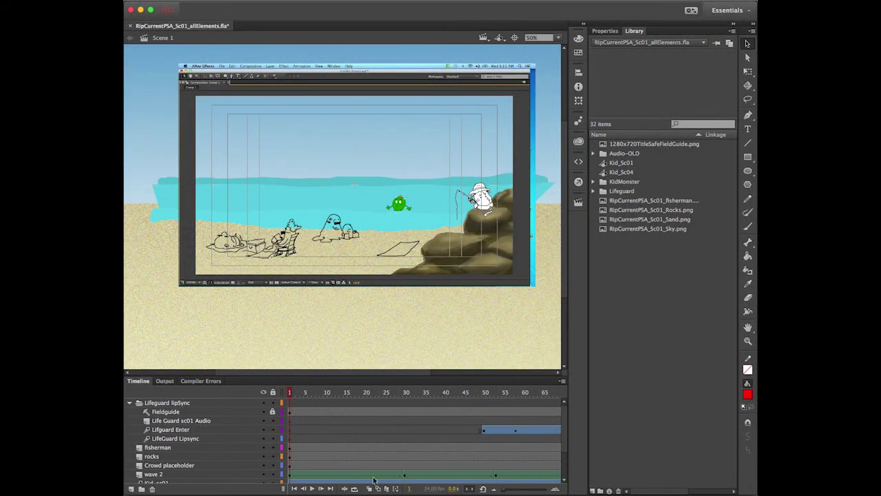
{"action": "left_click", "coordinate": [303, 391]}
{"action": "left_click_drag", "start_coordinate": [303, 391], "coordinate": [370, 407]}
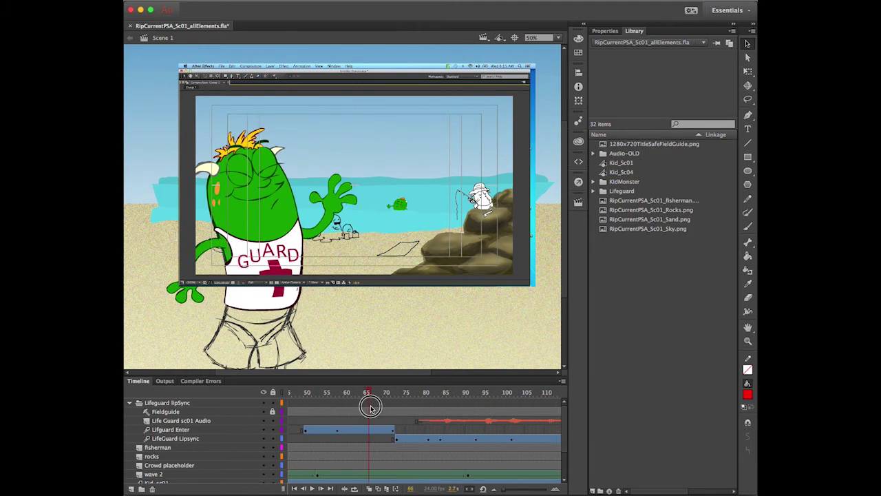
{"action": "left_click", "coordinate": [183, 420]}
{"action": "left_click", "coordinate": [190, 427]}
{"action": "left_click", "coordinate": [188, 421]}
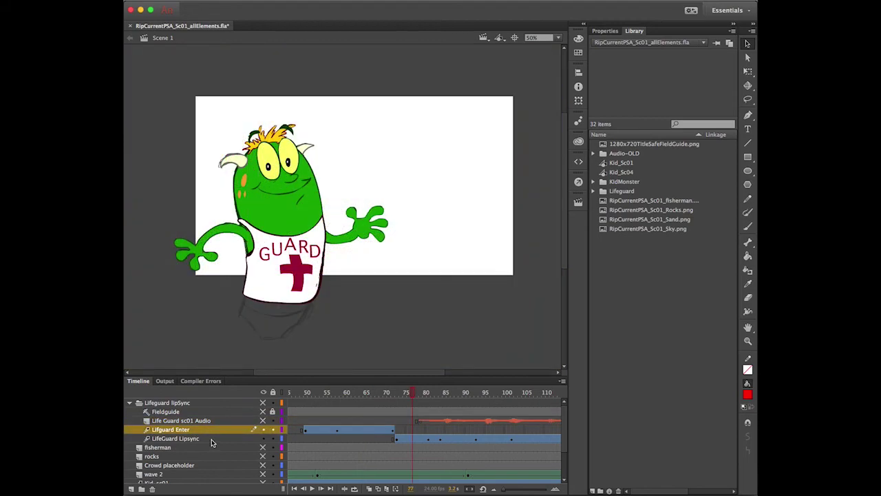
{"action": "left_click_drag", "start_coordinate": [406, 396], "coordinate": [377, 396]}
Examine the Include hidden layers option in the document's Publish Settings.
{"action": "left_click", "coordinate": [206, 0]}
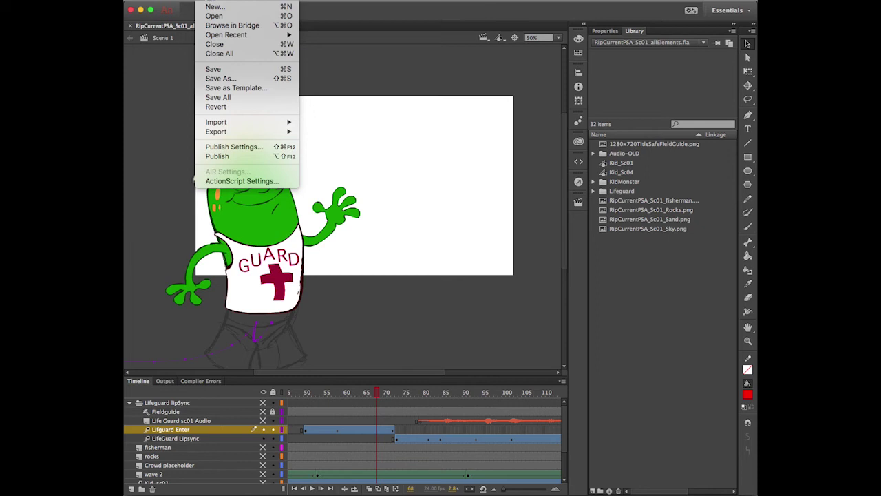
{"action": "left_click", "coordinate": [241, 147]}
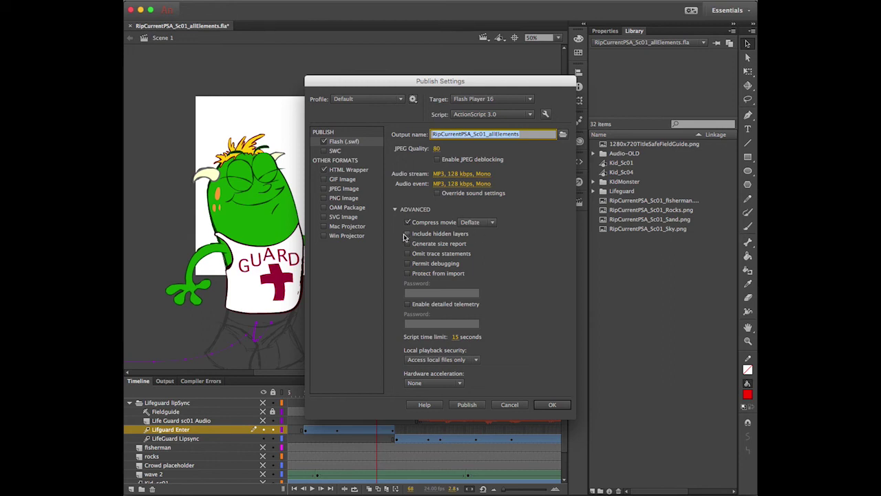
{"action": "left_click", "coordinate": [510, 408]}
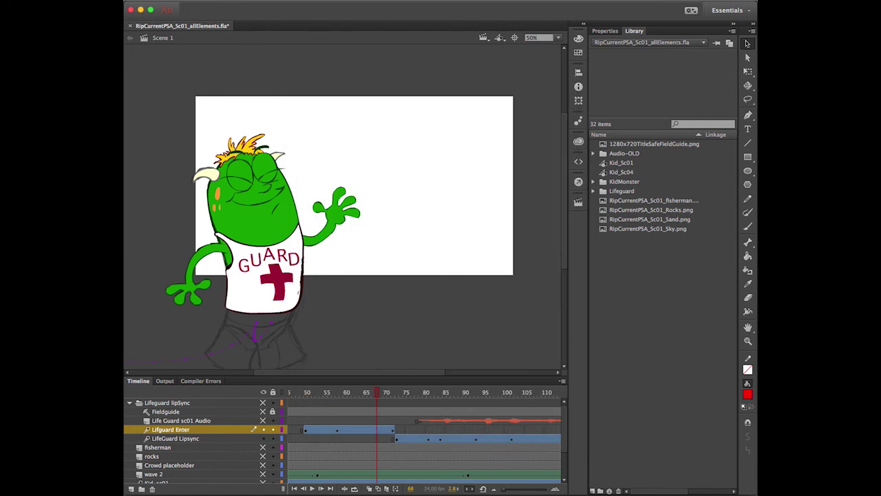
Set up a video export with conversion in Adobe Media Encoder turned off.
{"action": "left_click", "coordinate": [210, 1]}
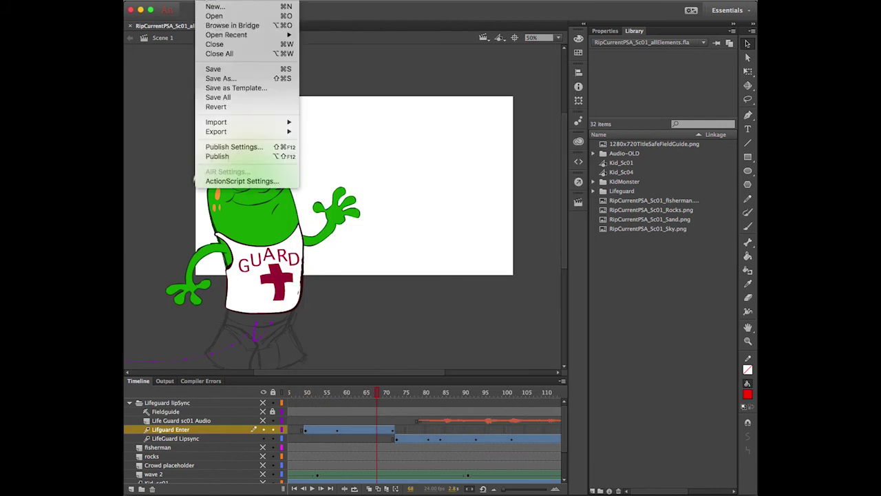
{"action": "mouse_move", "coordinate": [222, 132]}
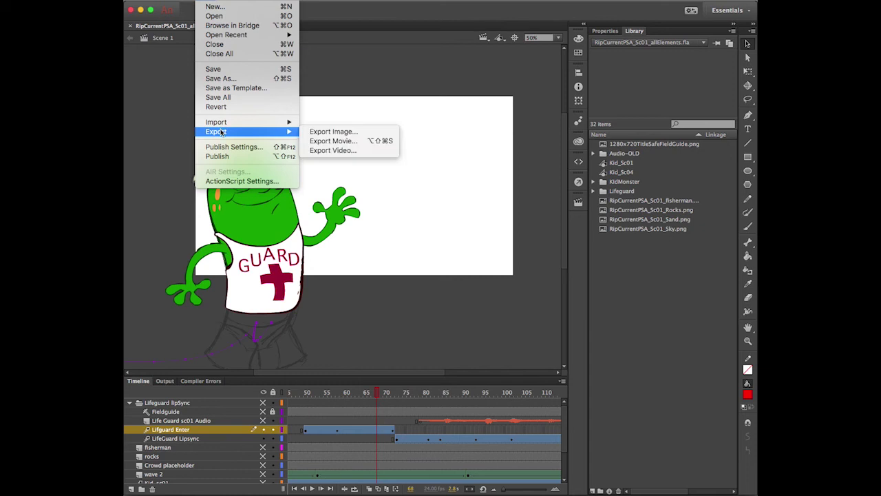
{"action": "left_click", "coordinate": [337, 150]}
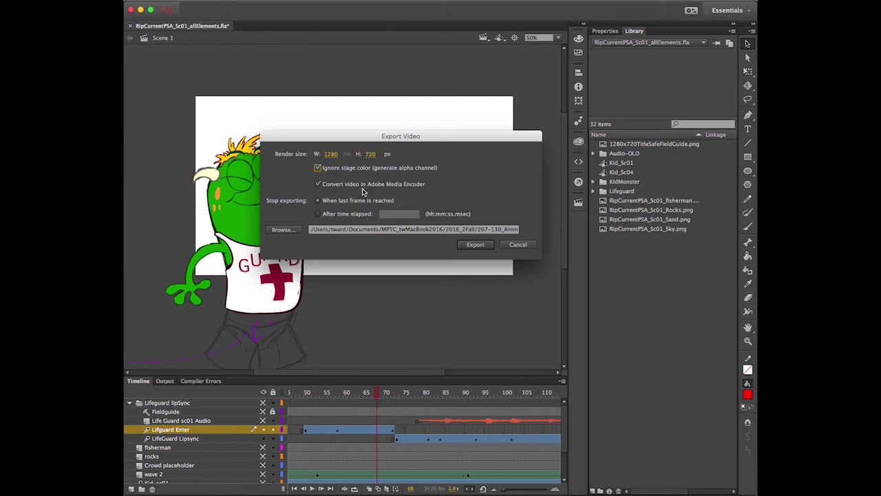
{"action": "left_click", "coordinate": [318, 185]}
Set the export destination to RipCurrentPSA_Sc01_Lifeguard.mov in the Sc01_Elements folder and run the export.
{"action": "left_click", "coordinate": [281, 231]}
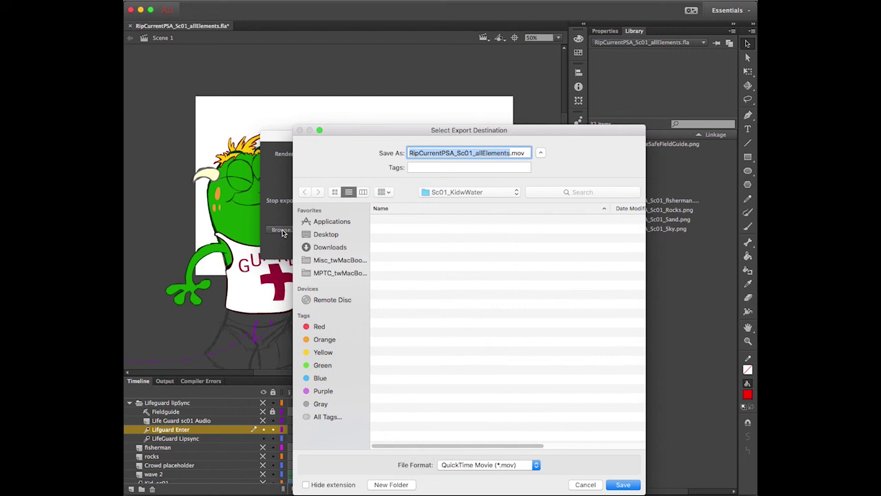
{"action": "left_click", "coordinate": [515, 192]}
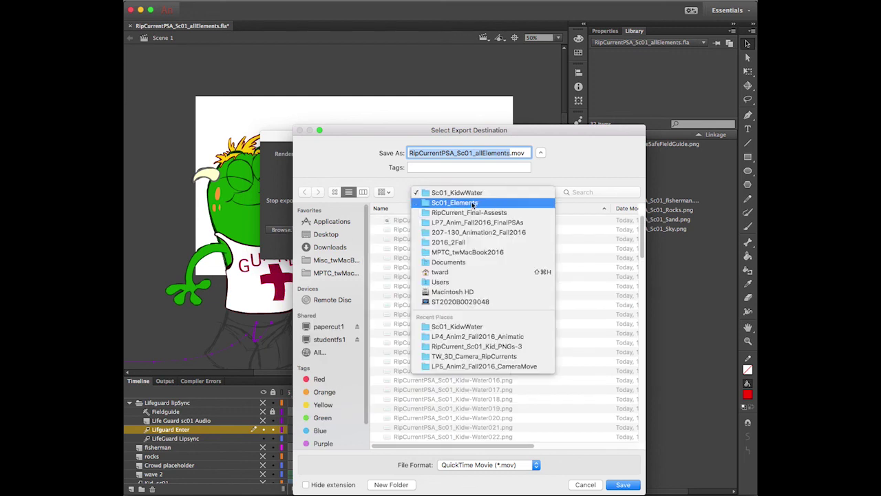
{"action": "left_click", "coordinate": [473, 203]}
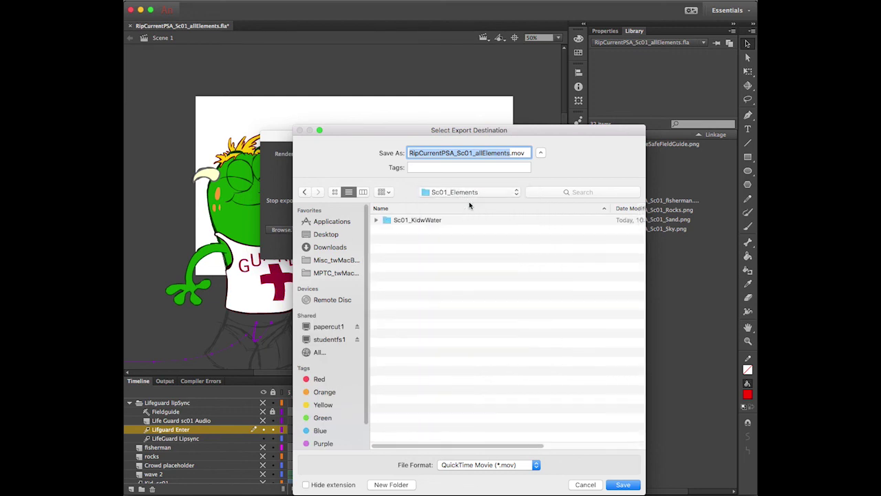
{"action": "left_click", "coordinate": [486, 152]}
{"action": "left_click_drag", "start_coordinate": [477, 153], "coordinate": [512, 153]}
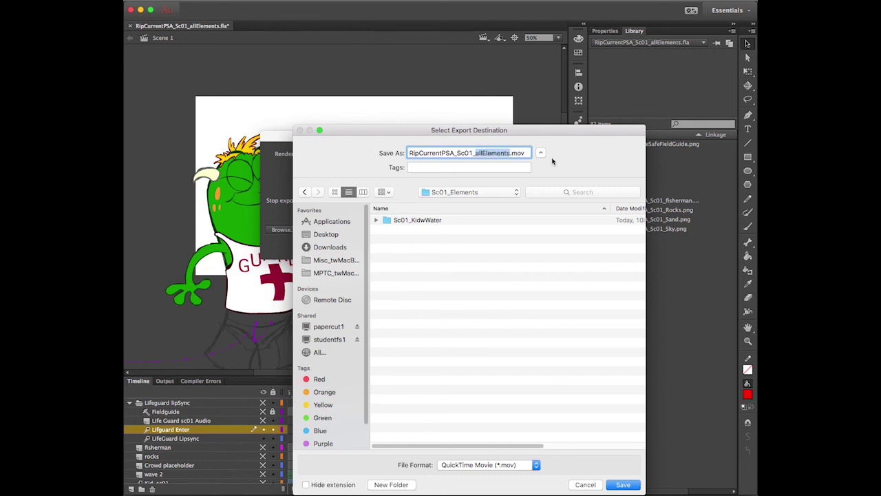
{"action": "type", "text": "Lifeguard"}
{"action": "left_click", "coordinate": [623, 485]}
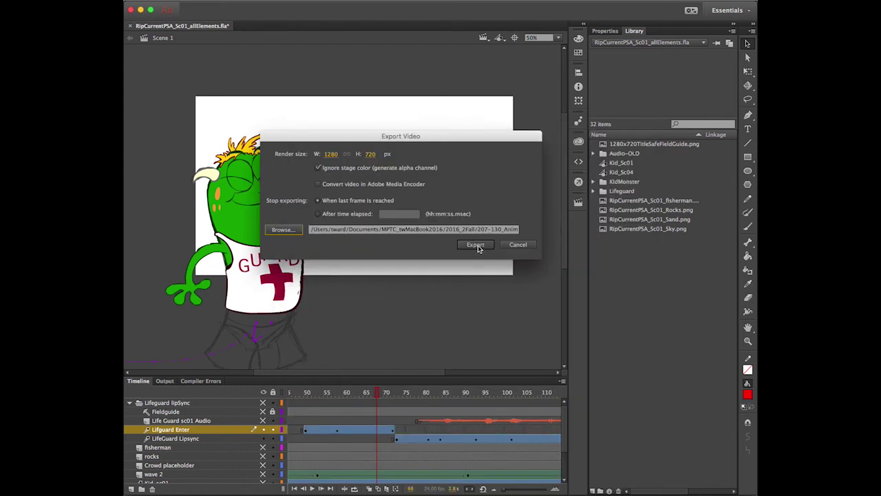
{"action": "left_click", "coordinate": [477, 245]}
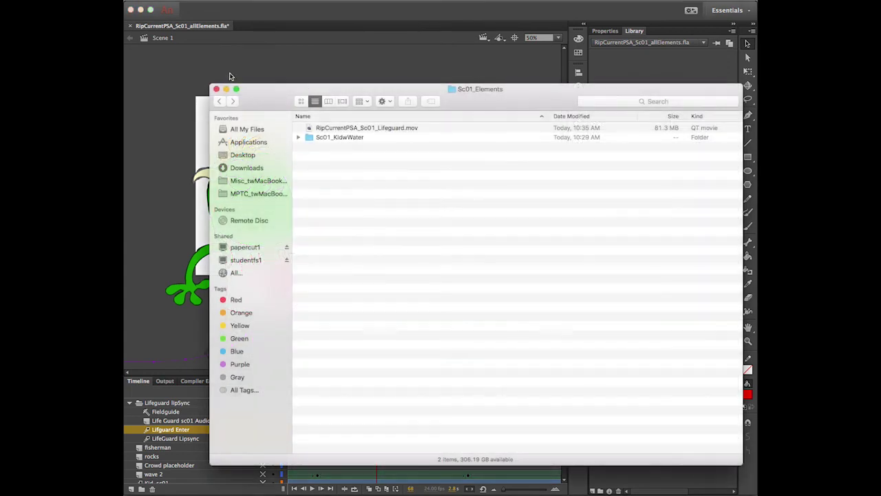
In After Effects, import RipCurrentPSA_Sc01_Lifeguard.mov from the Sc01_Elements folder, letting the program guess the alpha channel interpretation.
{"action": "left_click", "coordinate": [310, 128]}
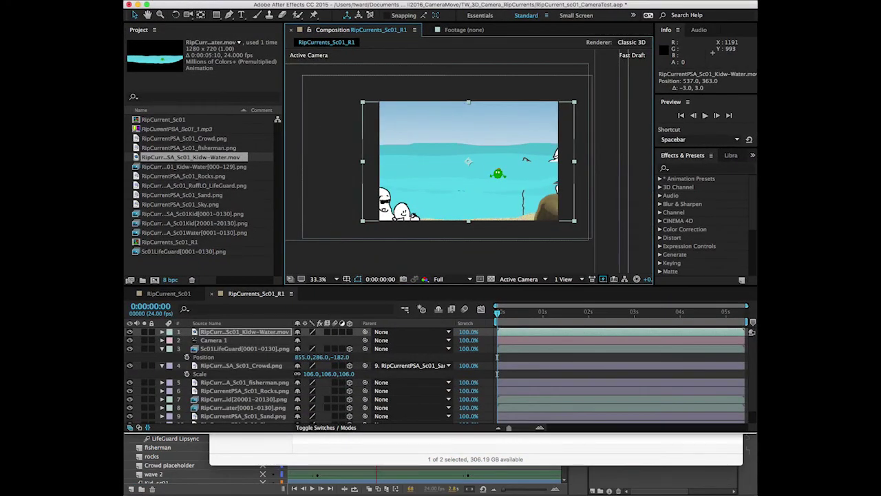
{"action": "left_click", "coordinate": [227, 0]}
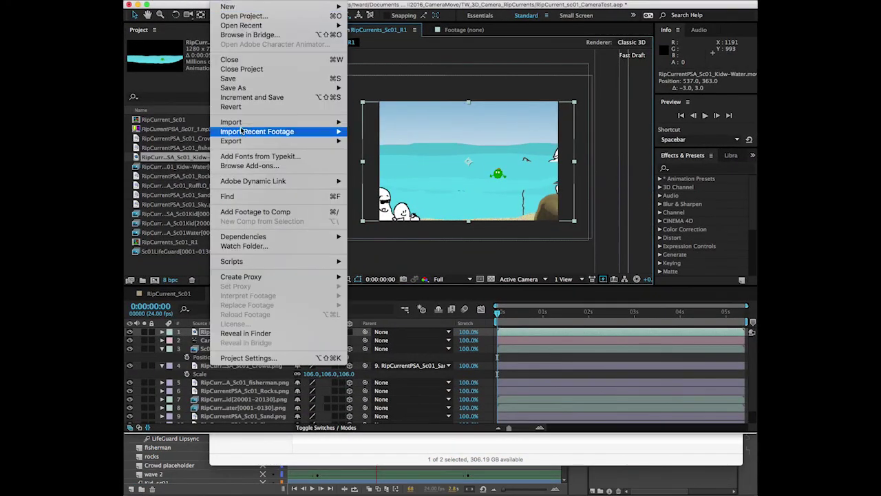
{"action": "mouse_move", "coordinate": [266, 122]}
{"action": "left_click", "coordinate": [365, 123]}
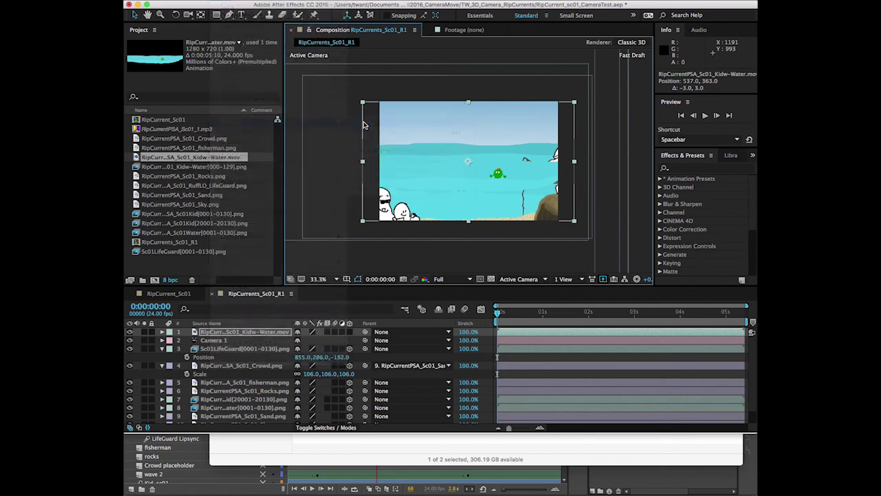
{"action": "left_click", "coordinate": [485, 55]}
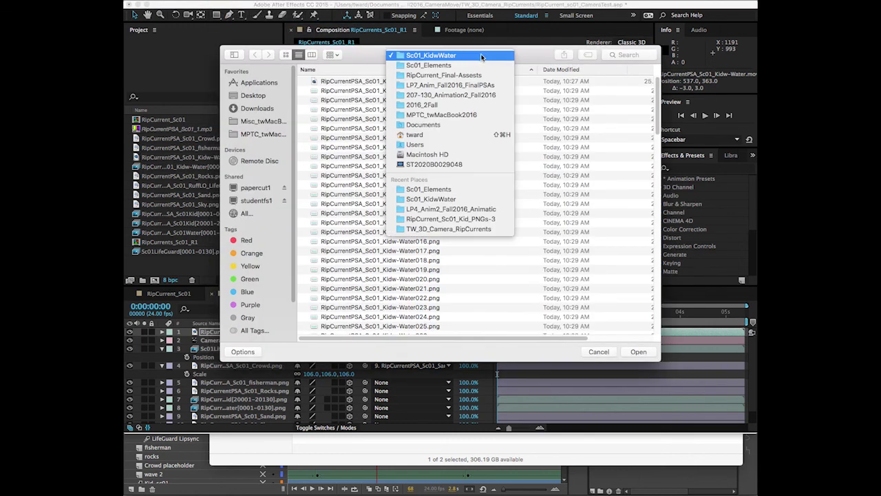
{"action": "left_click", "coordinate": [462, 66]}
{"action": "left_click", "coordinate": [343, 82]}
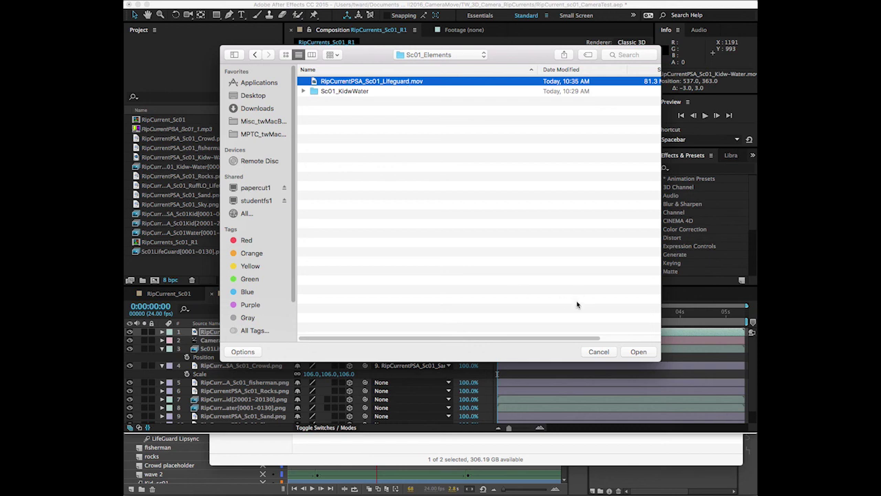
{"action": "left_click", "coordinate": [638, 352]}
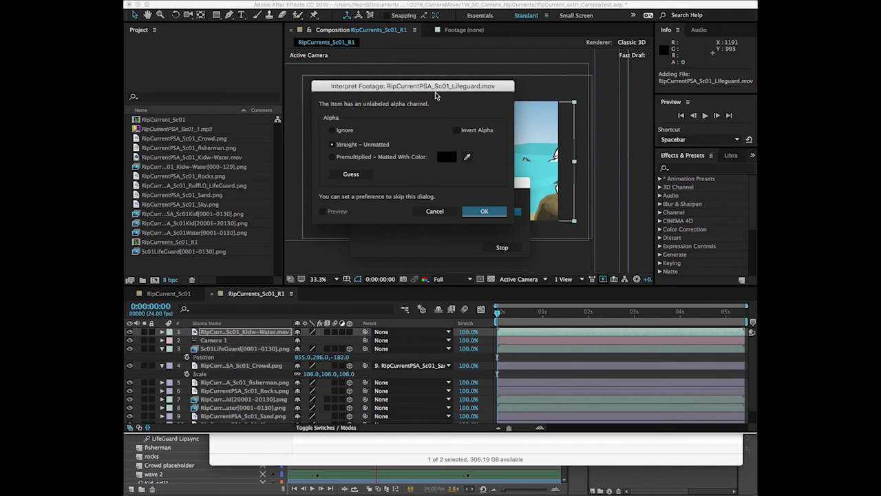
{"action": "left_click", "coordinate": [352, 176]}
{"action": "left_click", "coordinate": [486, 211]}
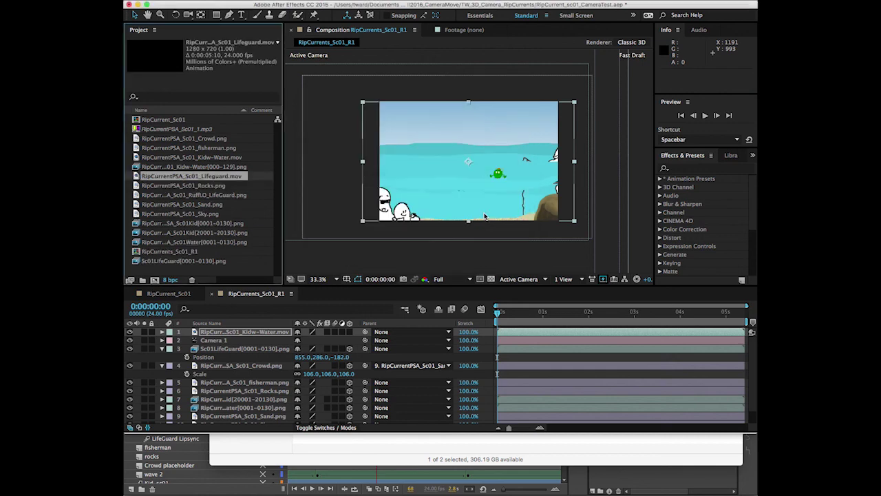
Add the imported lifeguard movie as the uppermost layer of the RipCurrents_Sc01_R1 composition and preview it at 0:00:03:08.
{"action": "left_click_drag", "start_coordinate": [134, 180], "coordinate": [448, 177]}
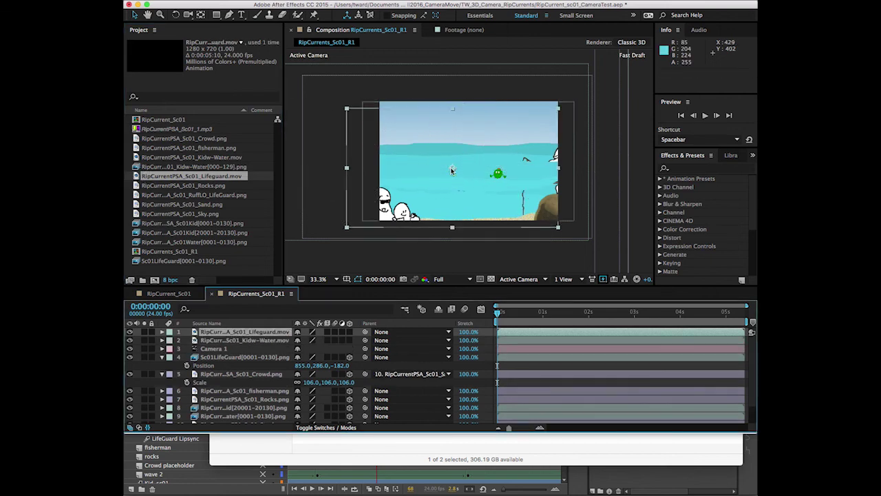
{"action": "left_click_drag", "start_coordinate": [499, 313], "coordinate": [649, 314]}
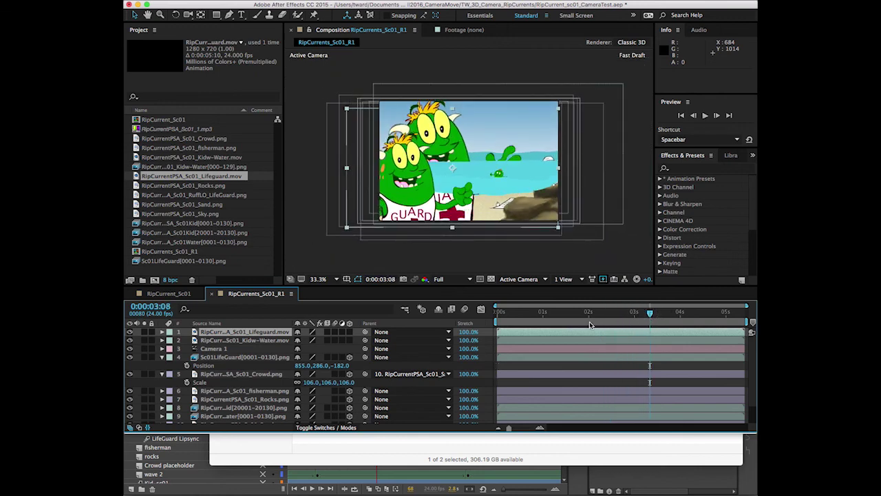
Solo the lifeguard movie layer and, at 0:00:03:15, reposition it to about 500, 333 in the composition.
{"action": "left_click", "coordinate": [144, 331]}
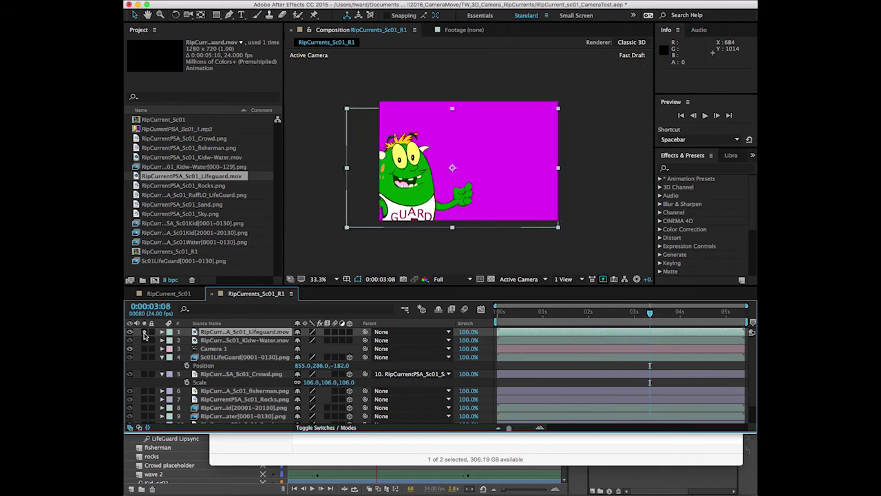
{"action": "left_click_drag", "start_coordinate": [649, 316], "coordinate": [663, 304]}
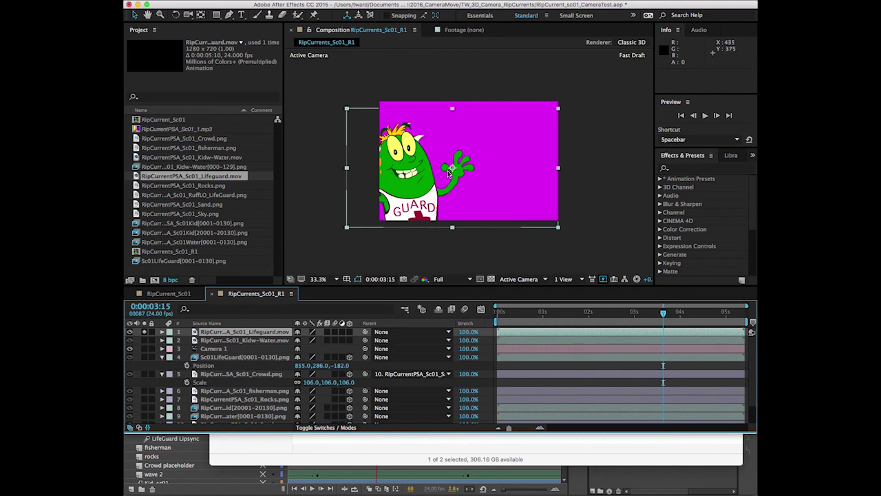
{"action": "left_click_drag", "start_coordinate": [415, 190], "coordinate": [423, 182]}
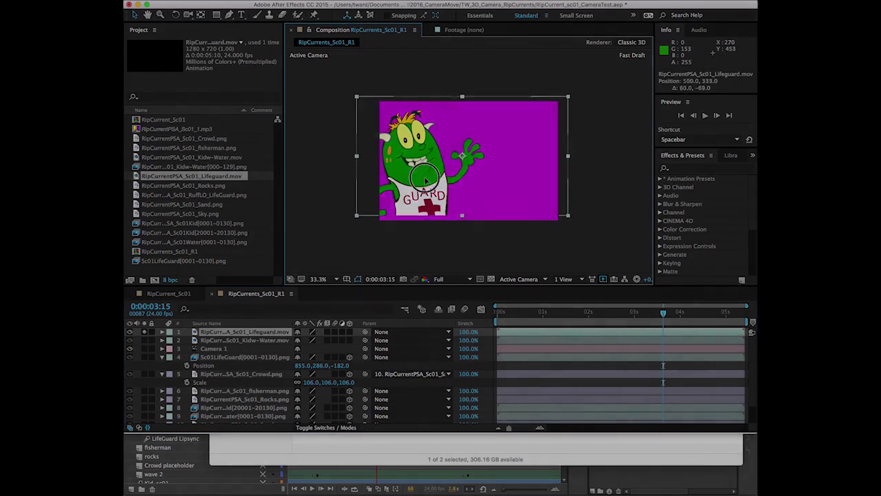